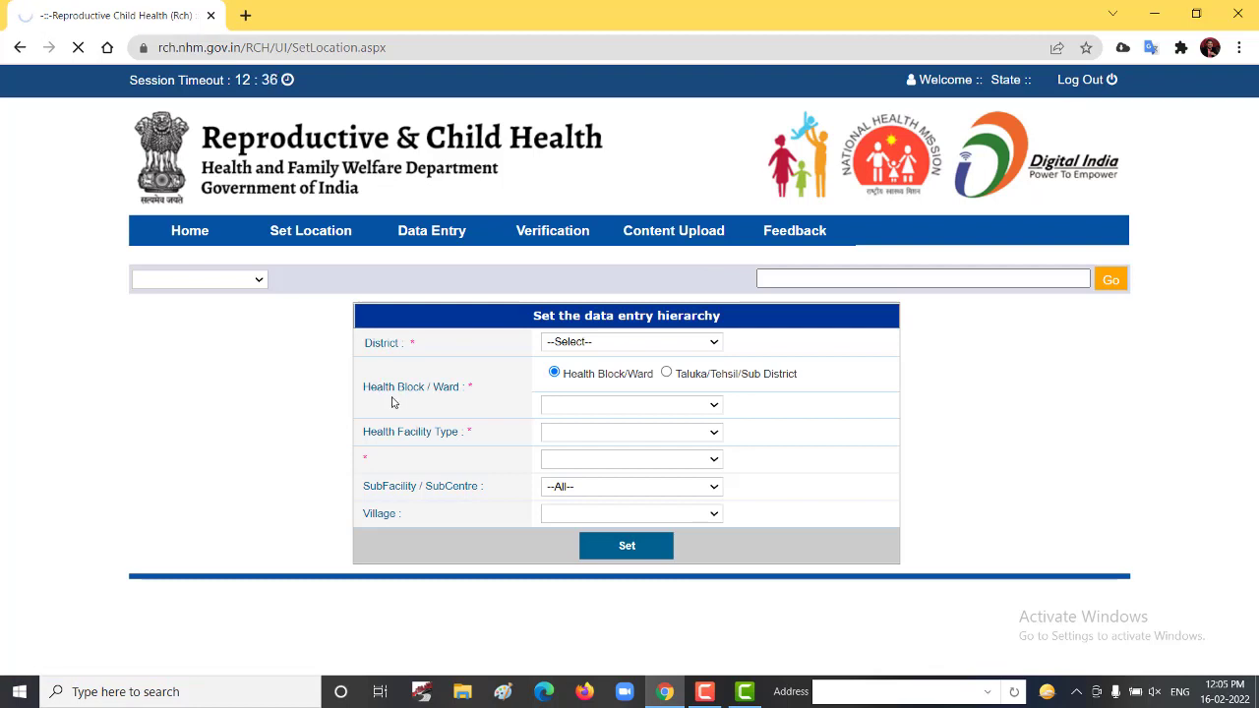
Log out of the current session and open the Data Entry login page.
click(1081, 82)
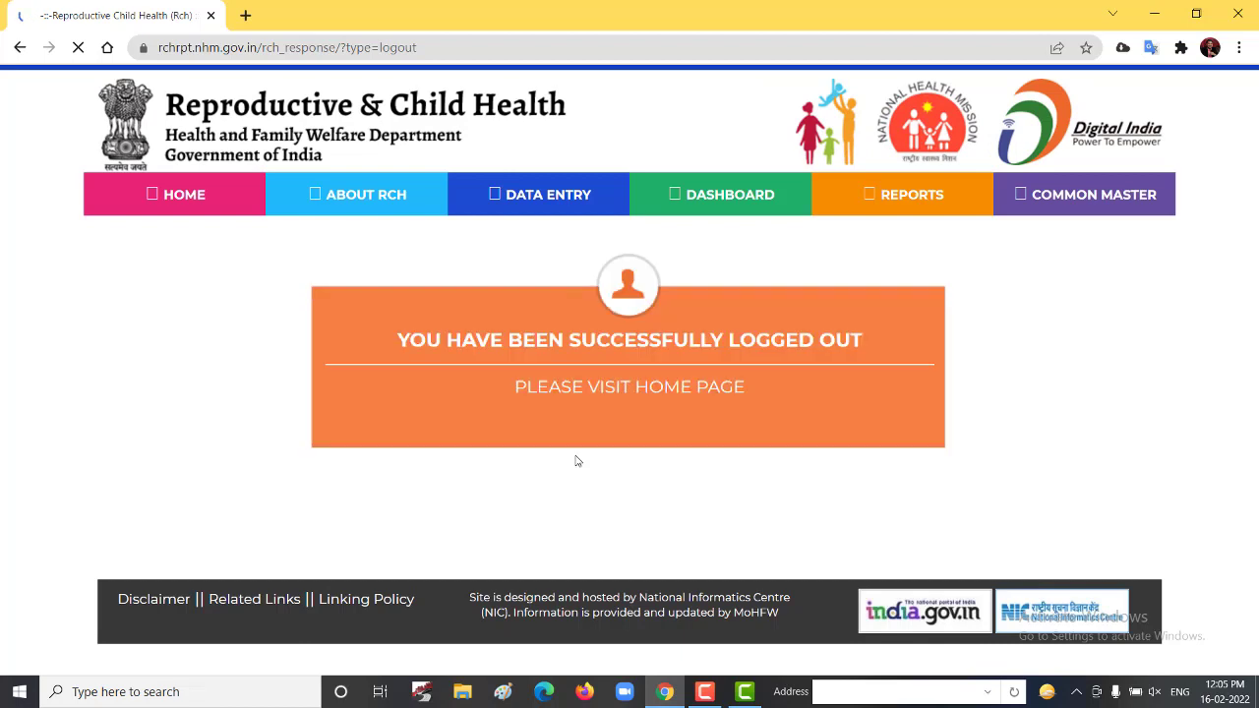
click(548, 197)
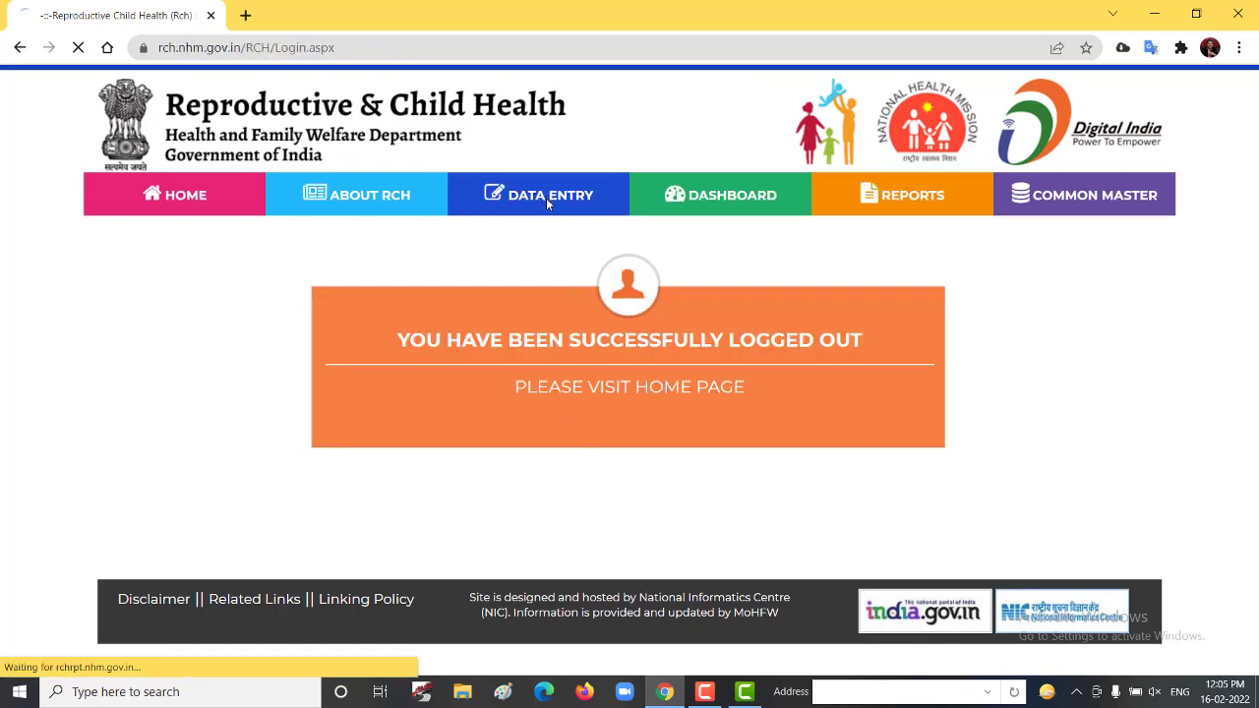
Log in for the state Andhra Pradesh (28) with the prefilled credentials, entering the displayed image code.
click(610, 315)
click(629, 353)
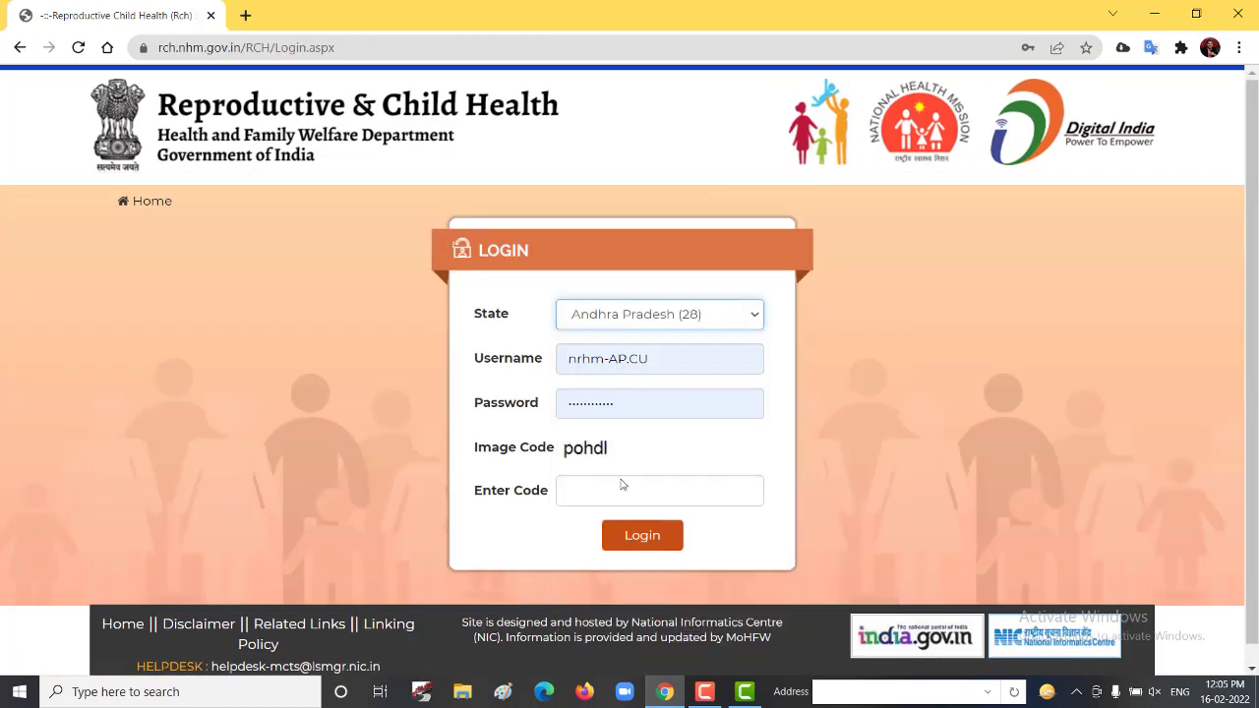
click(615, 497)
text(po)
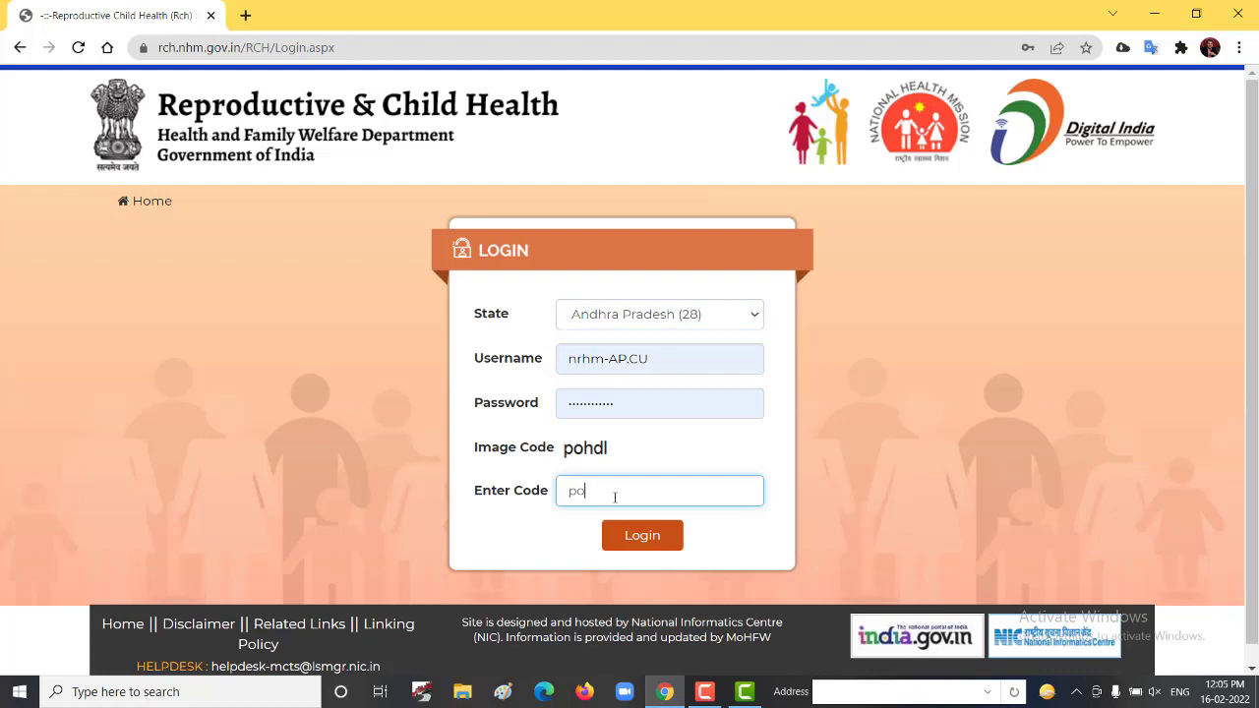
text(hdl)
click(659, 544)
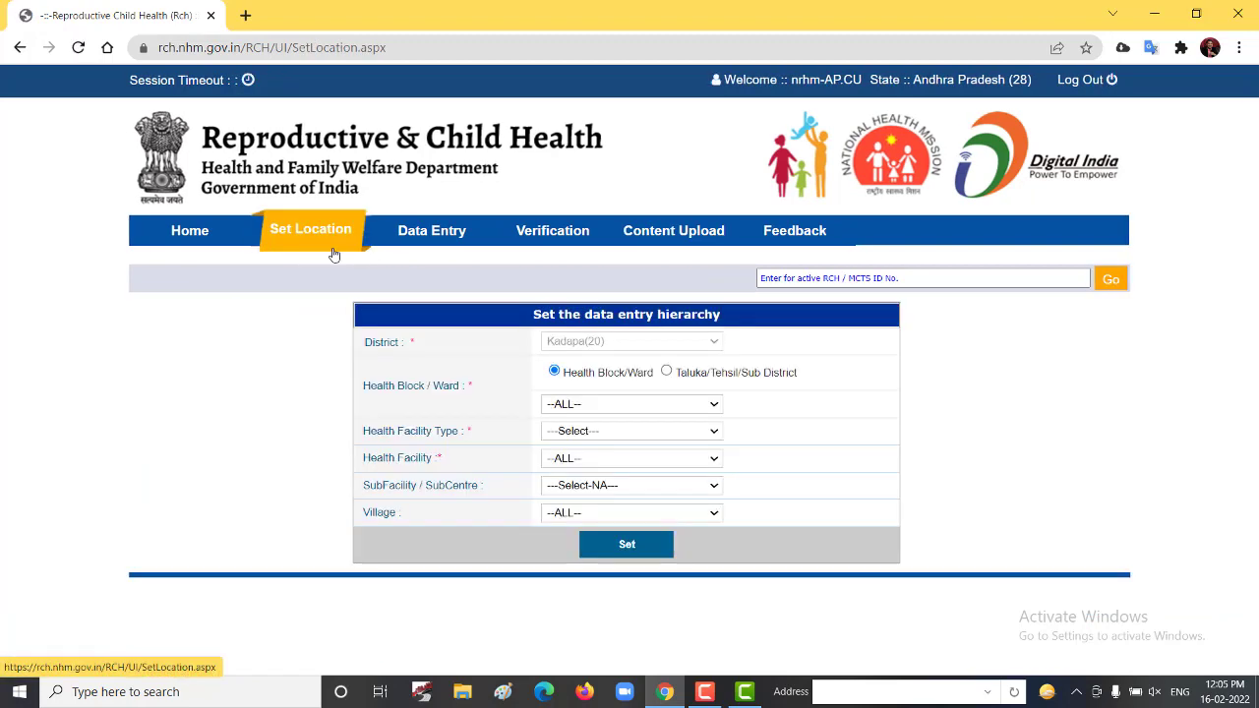
Set the data entry hierarchy's health block to Badvel (415) and the facility type to Primary Health Centre (PHC).
click(599, 403)
click(610, 421)
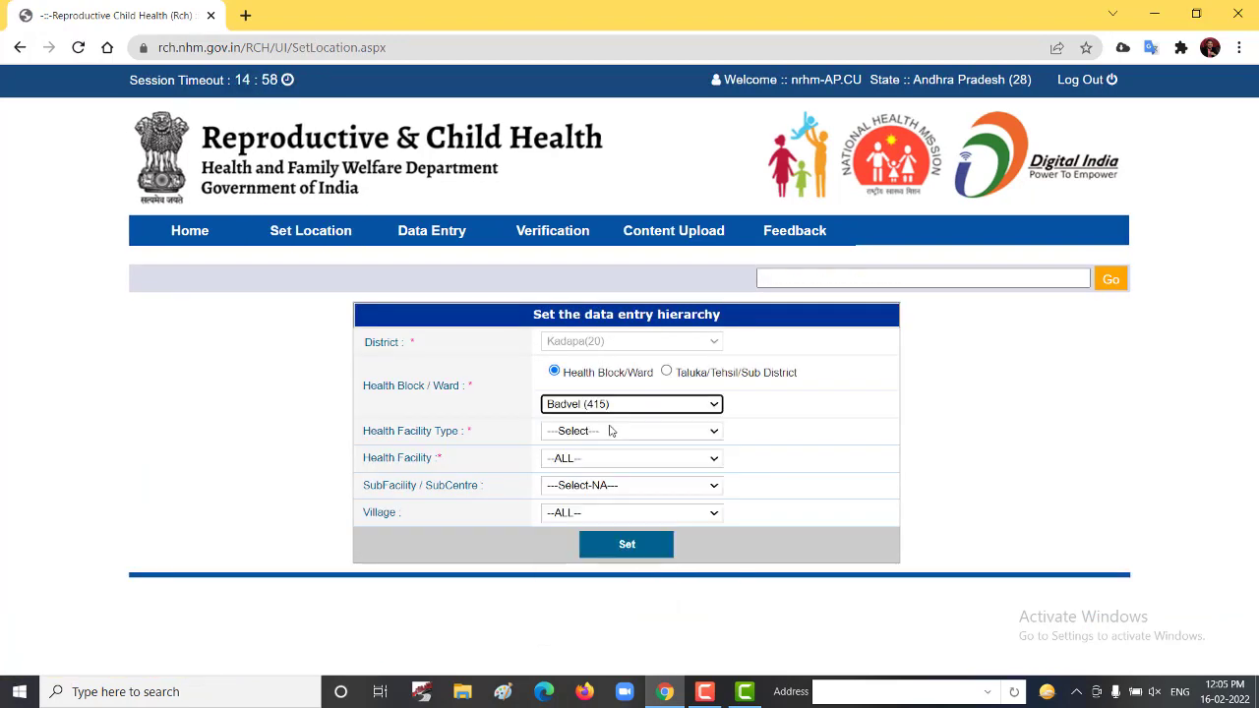
click(610, 431)
scroll(646, 162, up, 2)
click(646, 147)
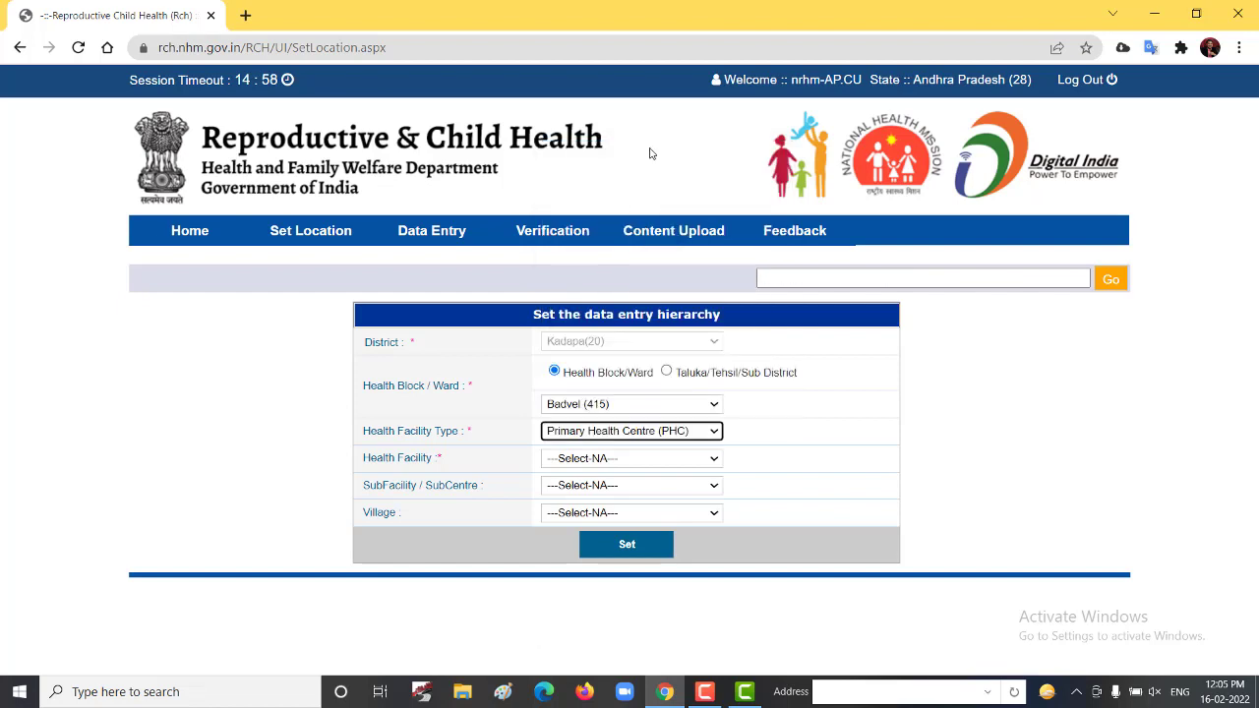
Choose facility Atloor (1788), subcentre Atloor (7869) and village Akutotapalle (10016701), and apply the location.
click(671, 458)
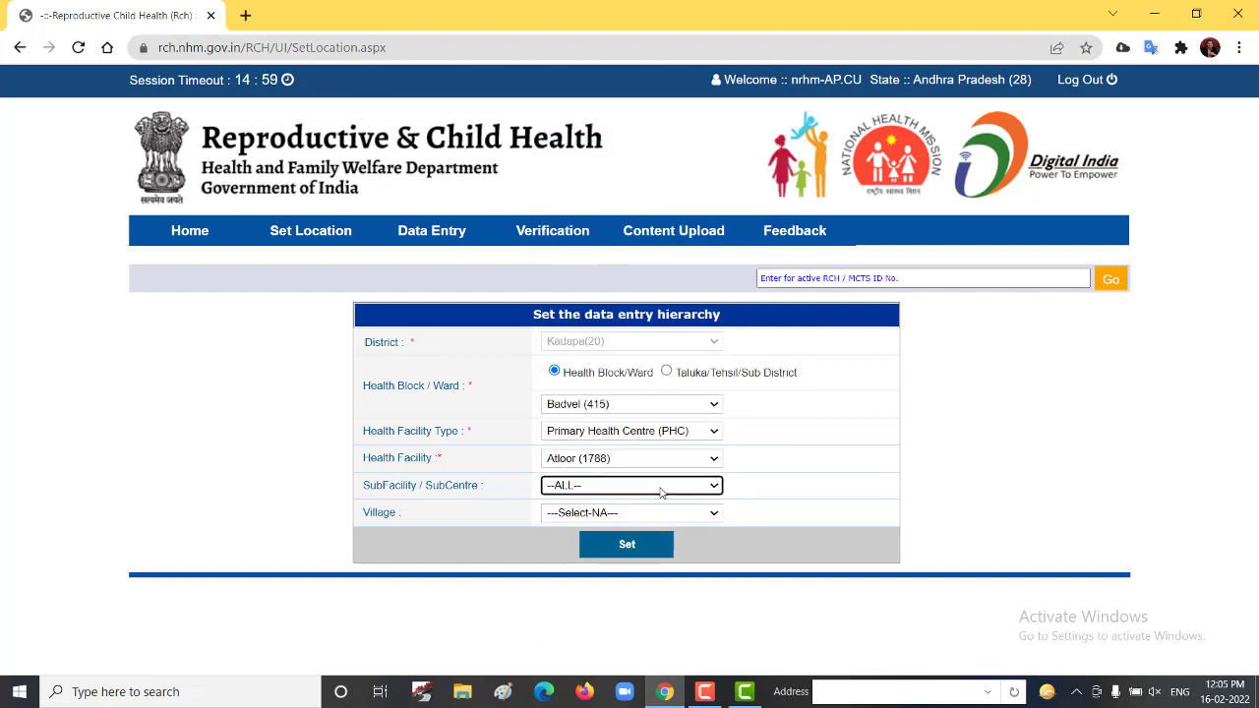
click(664, 488)
click(664, 504)
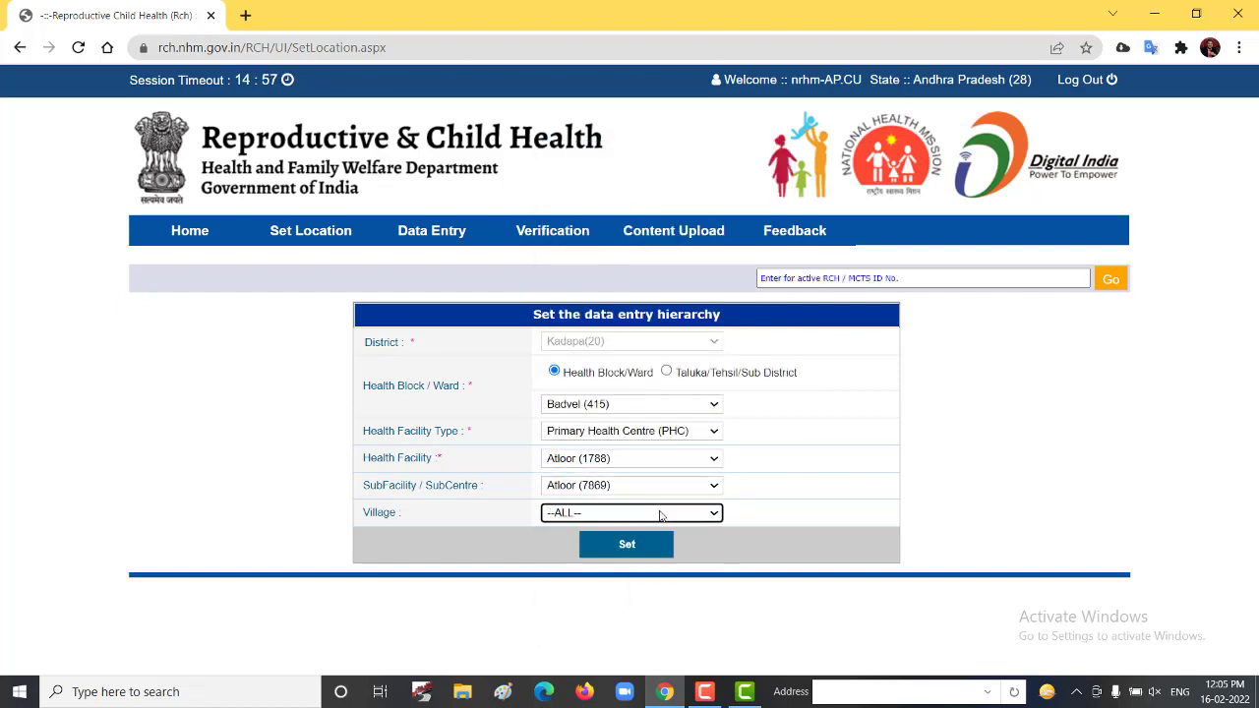
click(660, 512)
click(653, 536)
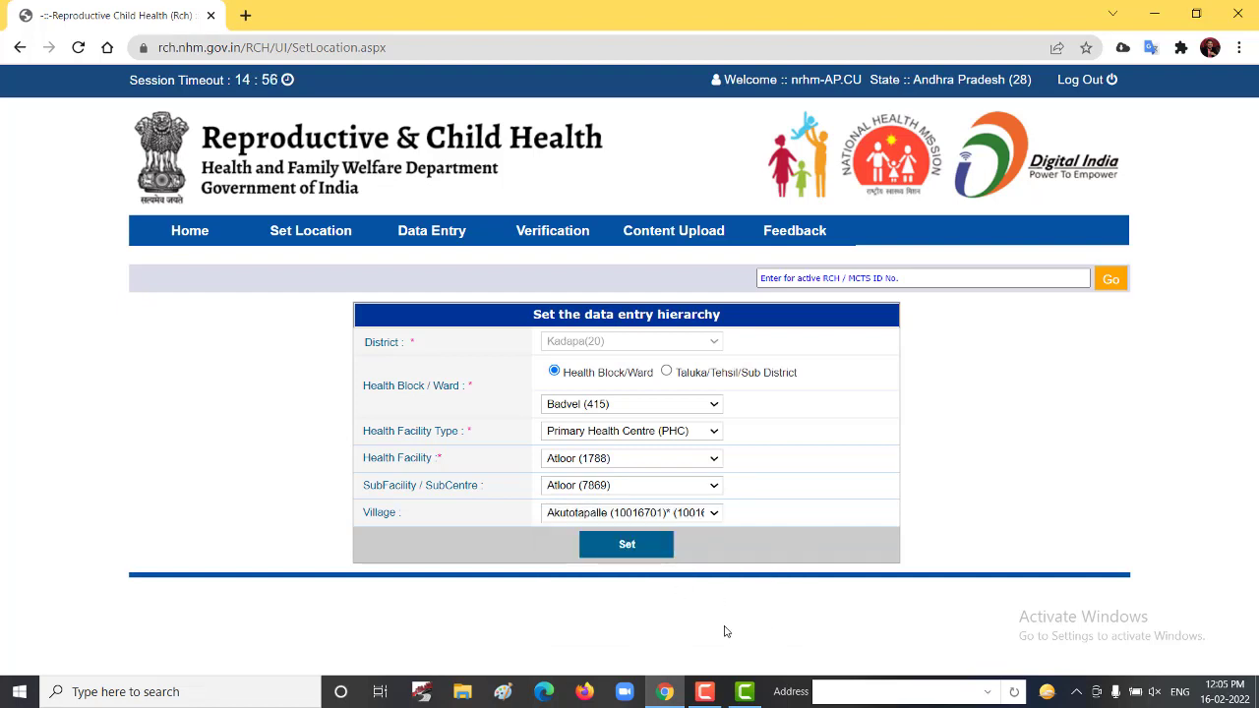
click(627, 551)
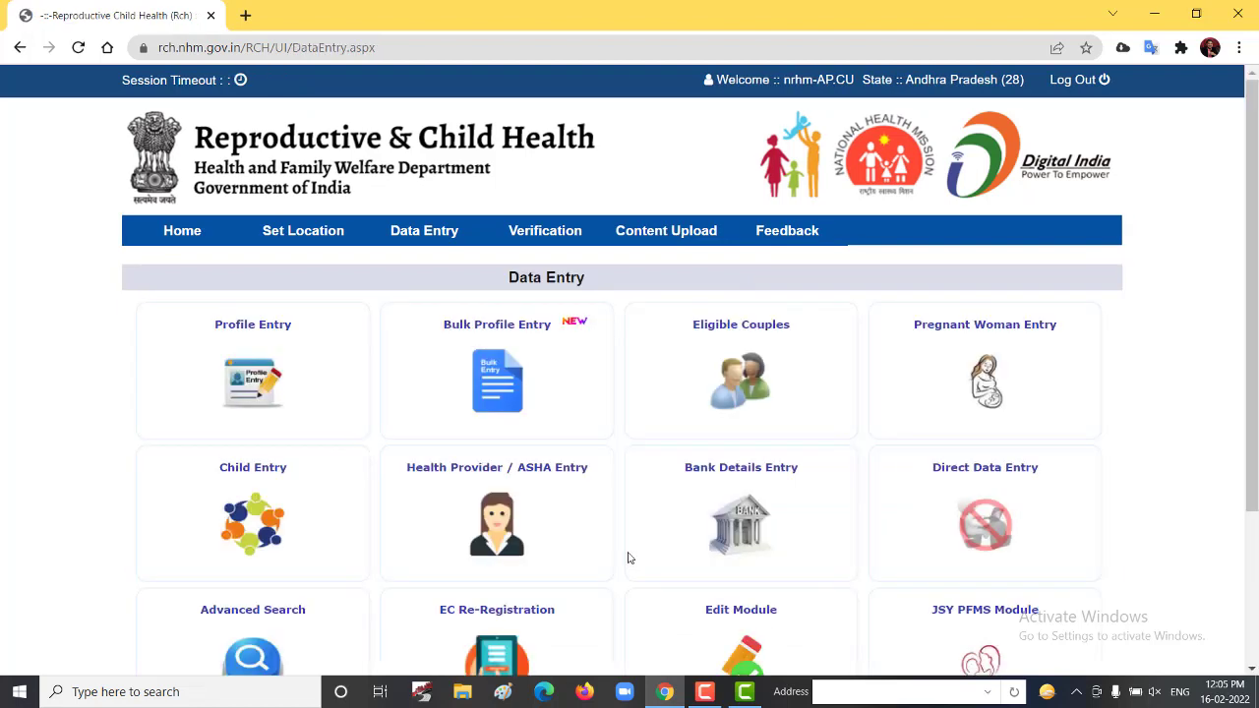
Open Pregnant Woman Entry and list the registered pregnant women for financial year 2021-2022.
click(988, 379)
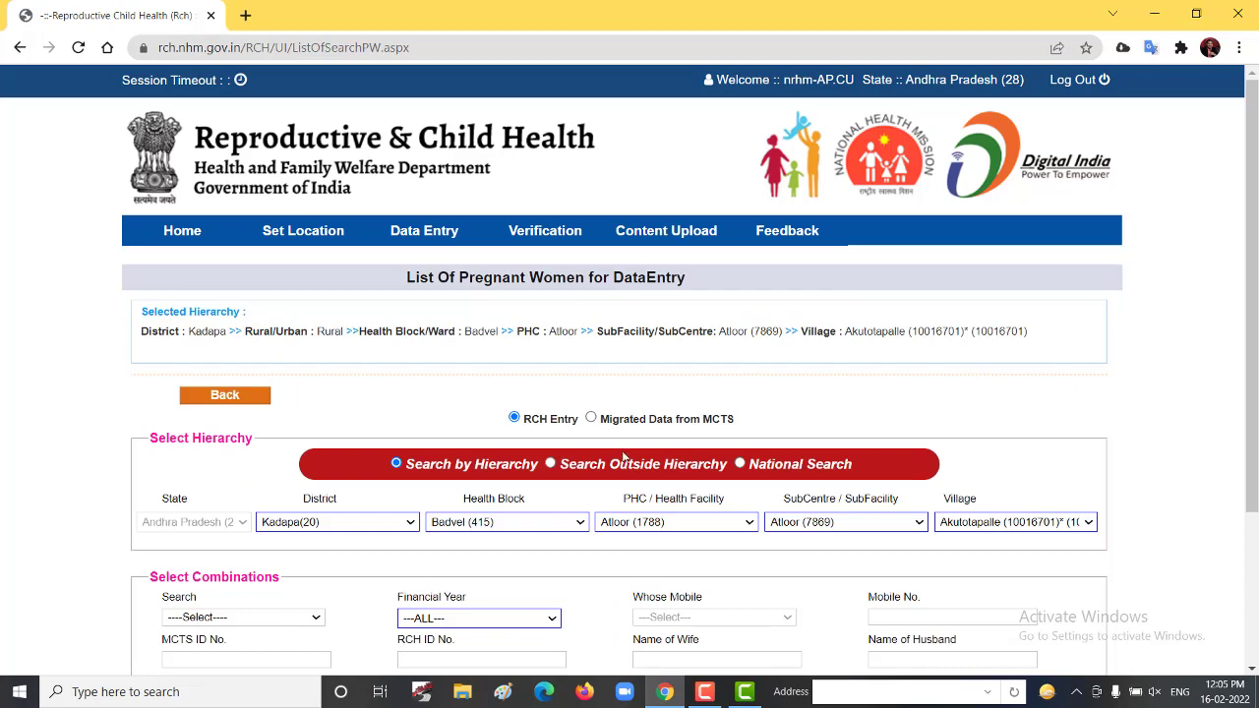
scroll(622, 455, down, 1)
click(499, 526)
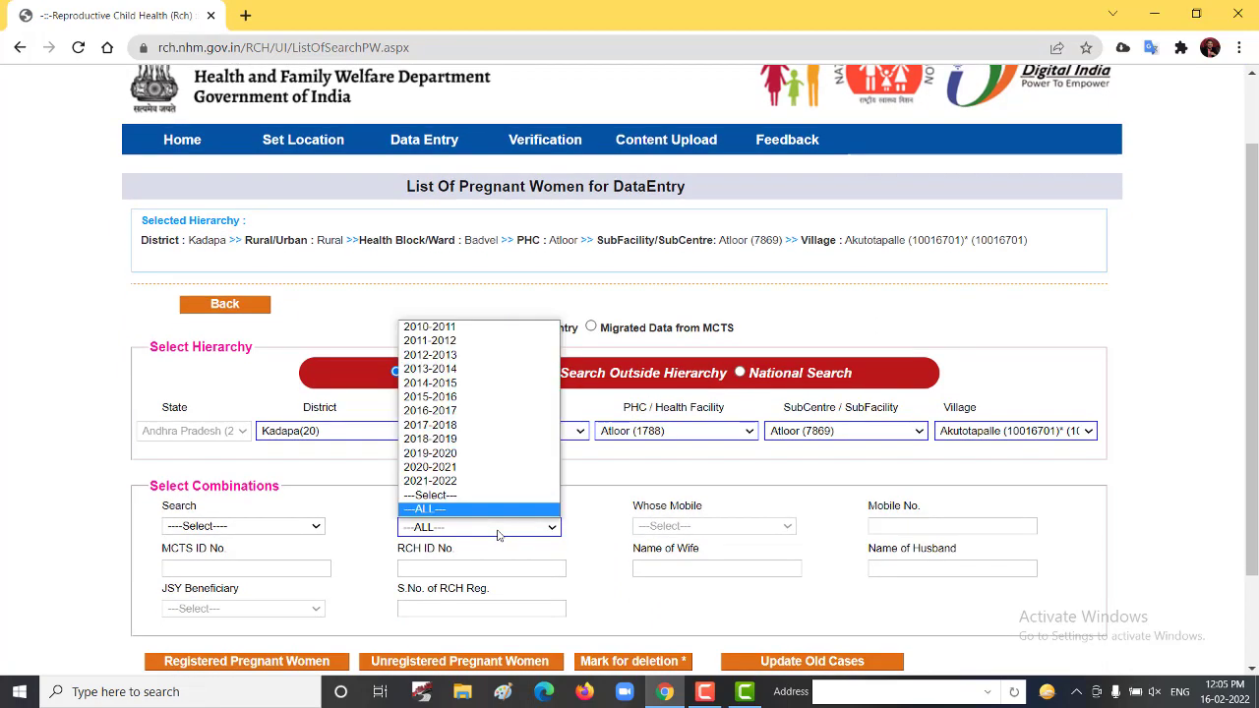
click(494, 481)
scroll(548, 499, down, 1)
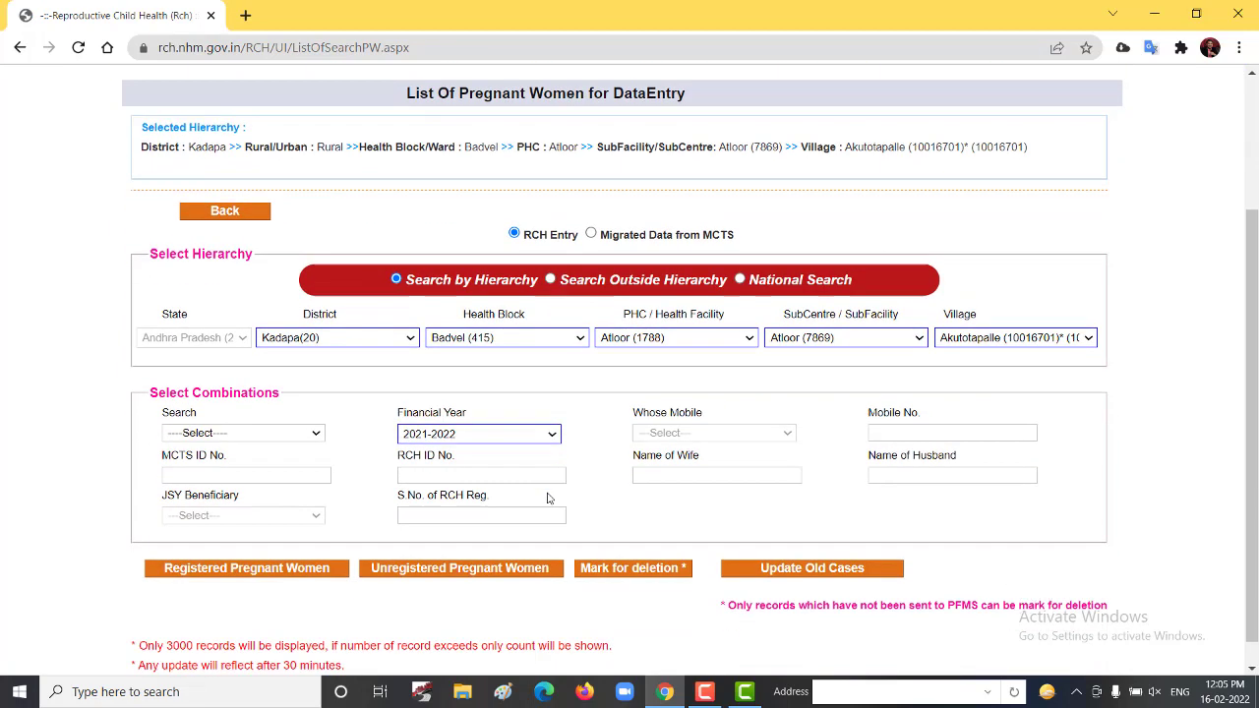
scroll(549, 498, down, 1)
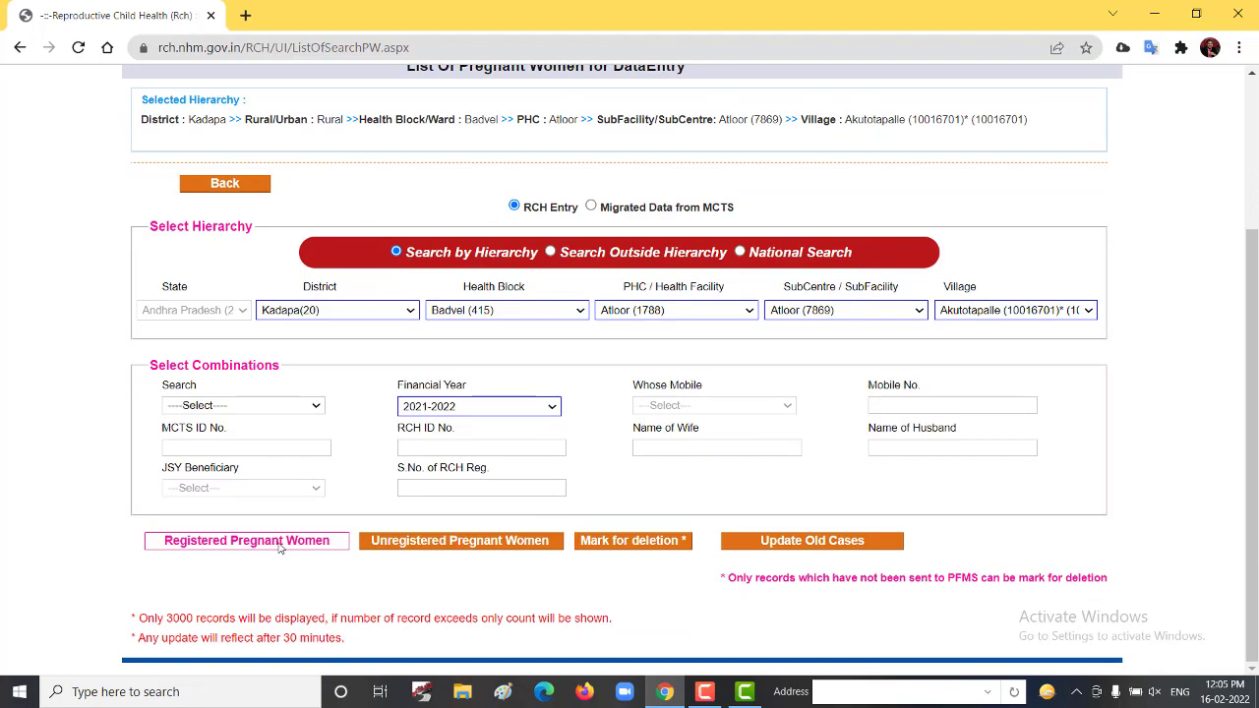
click(246, 541)
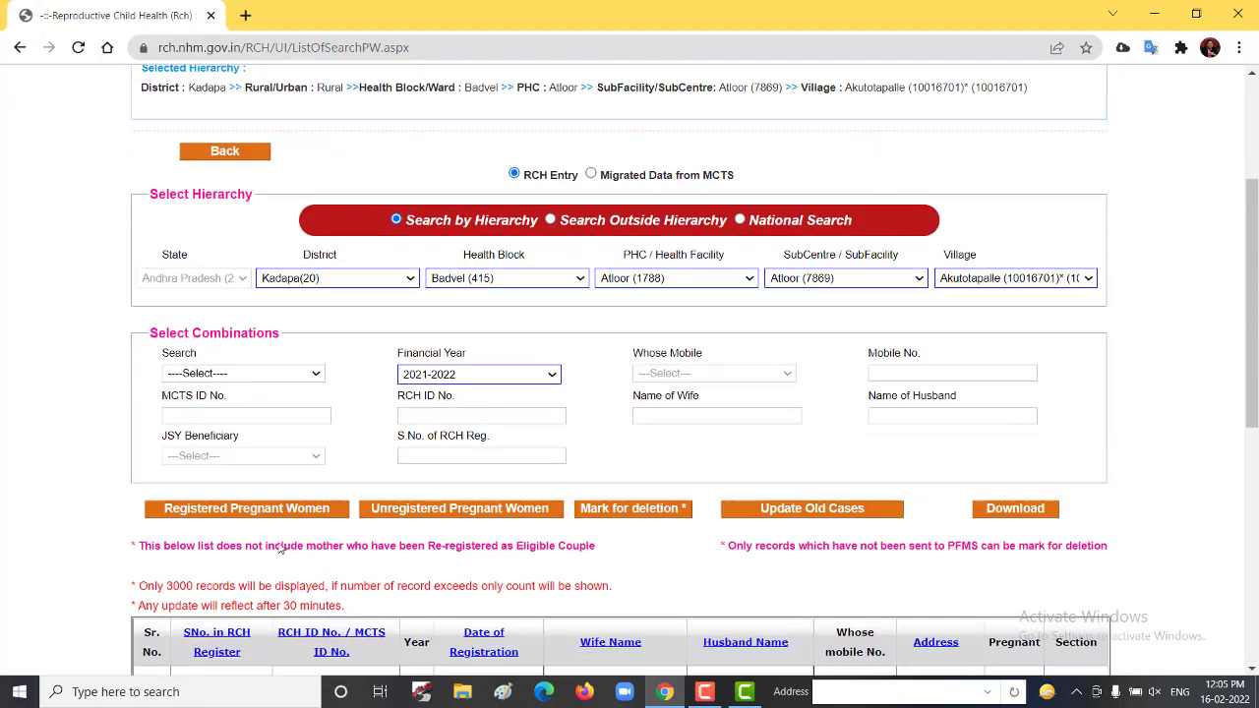
Look through the list of registered pregnant women and check its item count.
scroll(279, 548, down, 5)
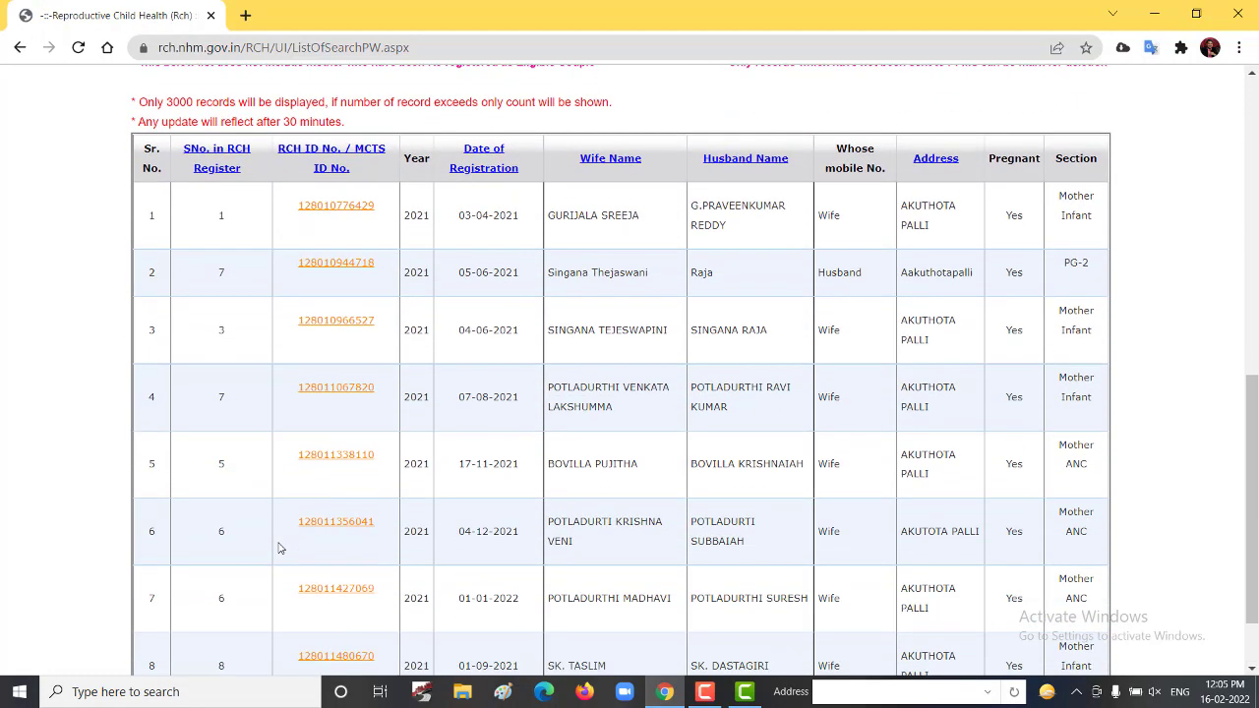
drag(1255, 395, 1256, 475)
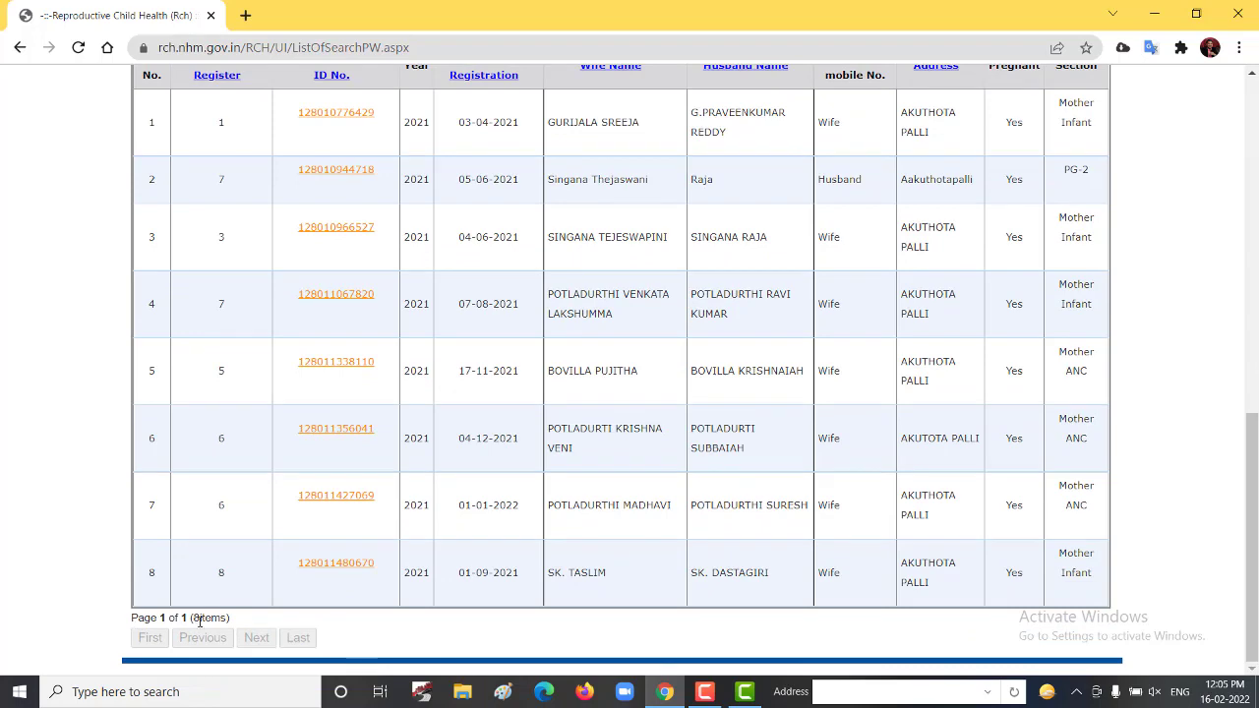
drag(194, 618, 225, 621)
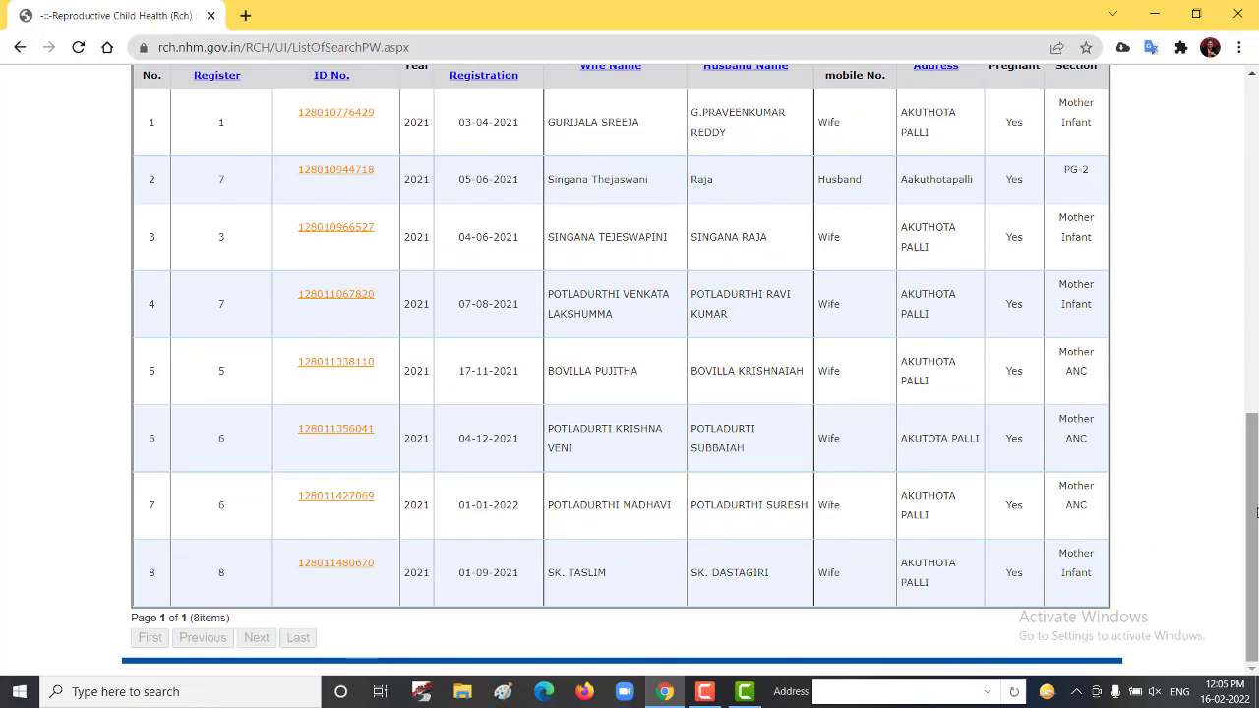
drag(1255, 532, 1255, 478)
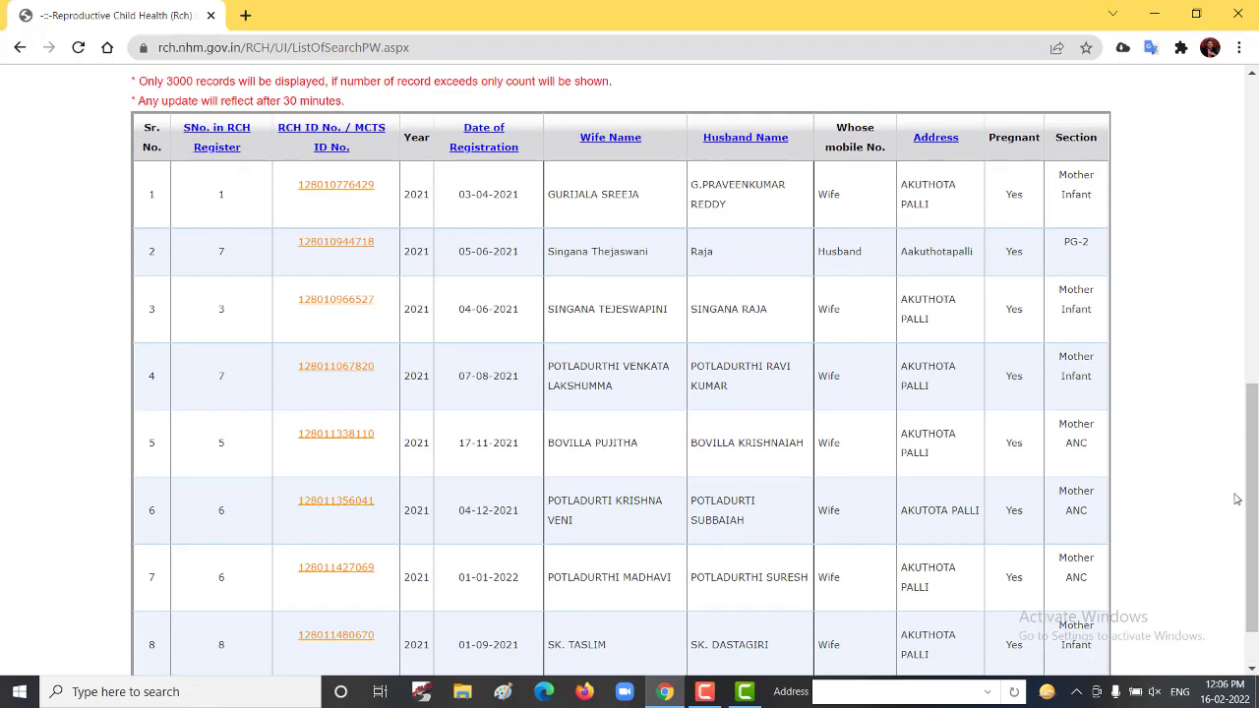
mouse_move(1255, 500)
mouse_down()
mouse_move(1256, 515)
mouse_move(1255, 255)
mouse_move(1244, 414)
mouse_move(1256, 511)
mouse_up()
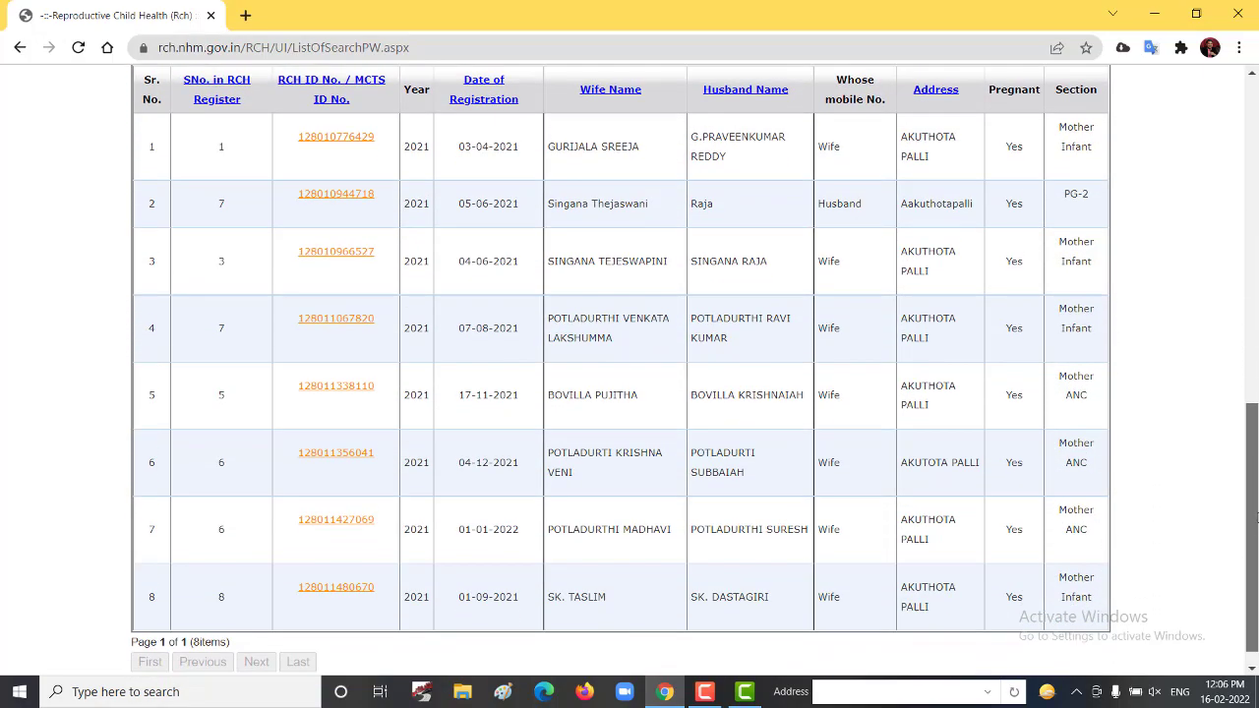
Examine the Section column to see which stage each registered woman's record is in.
mouse_move(1198, 97)
mouse_down()
mouse_move(1160, 122)
mouse_move(1151, 79)
mouse_up()
scroll(1141, 103, up, 1)
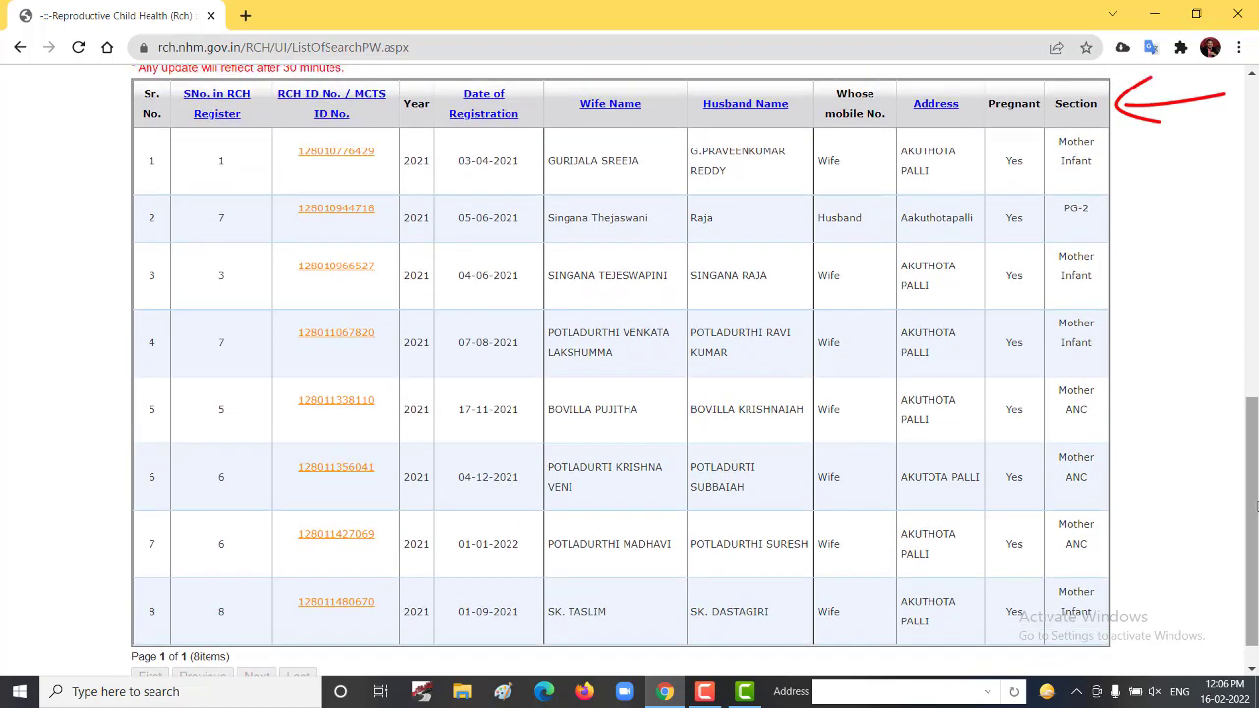
double_click(1063, 109)
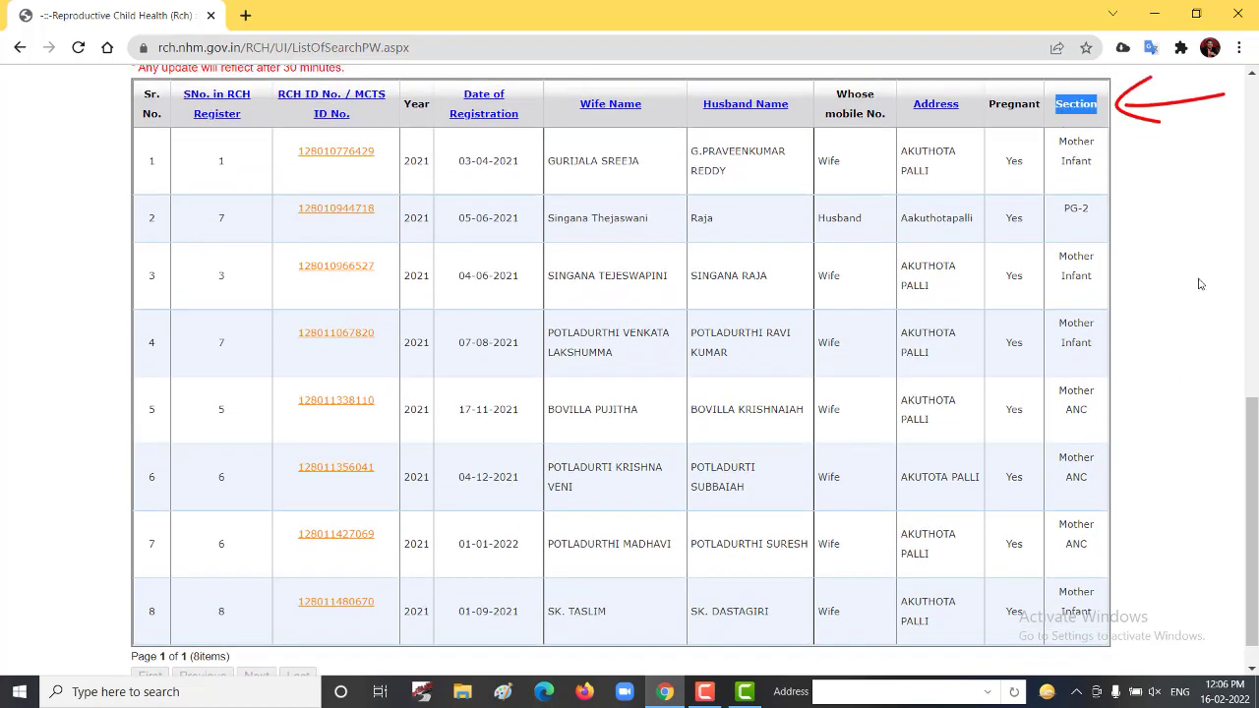
click(1128, 226)
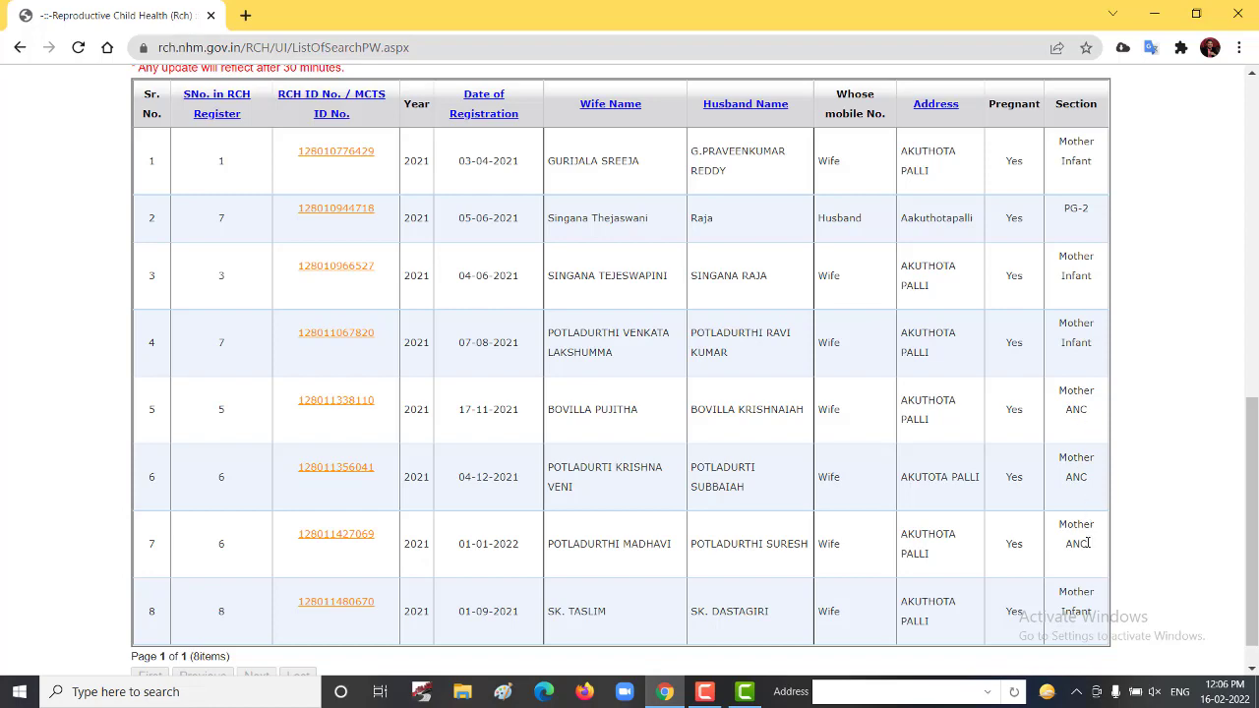
scroll(1088, 543, down, 1)
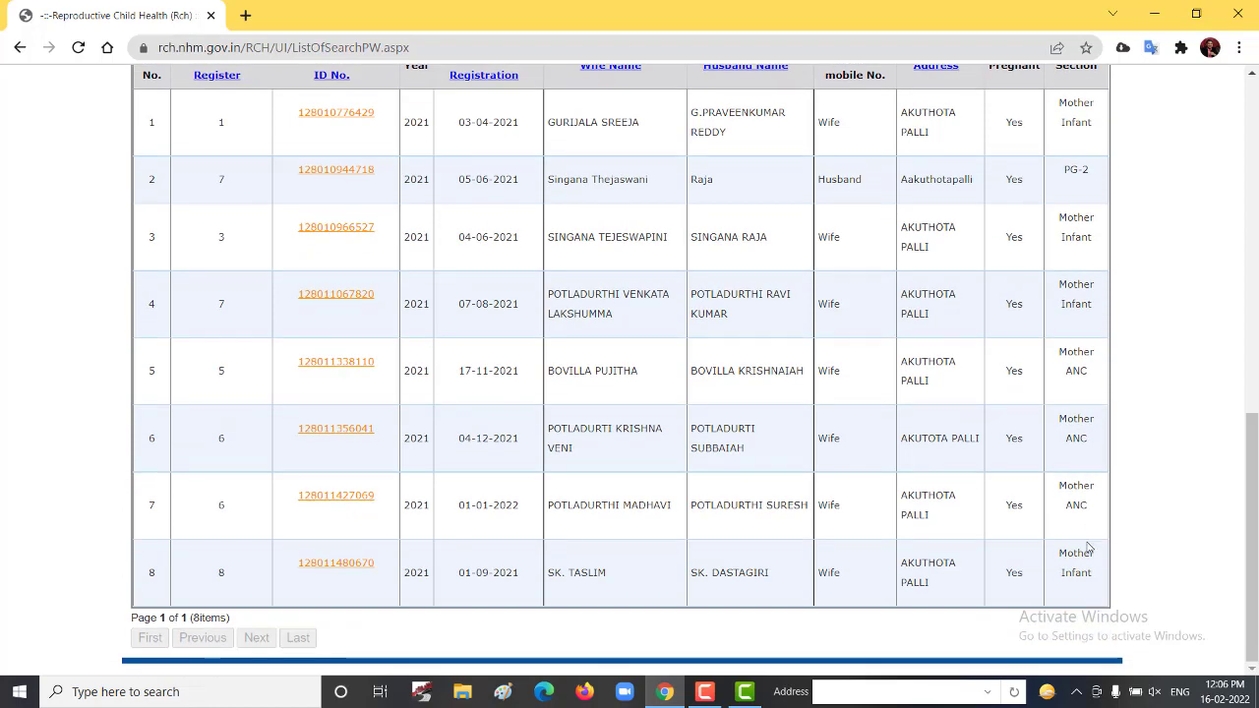
scroll(1088, 544, up, 1)
scroll(1088, 546, down, 1)
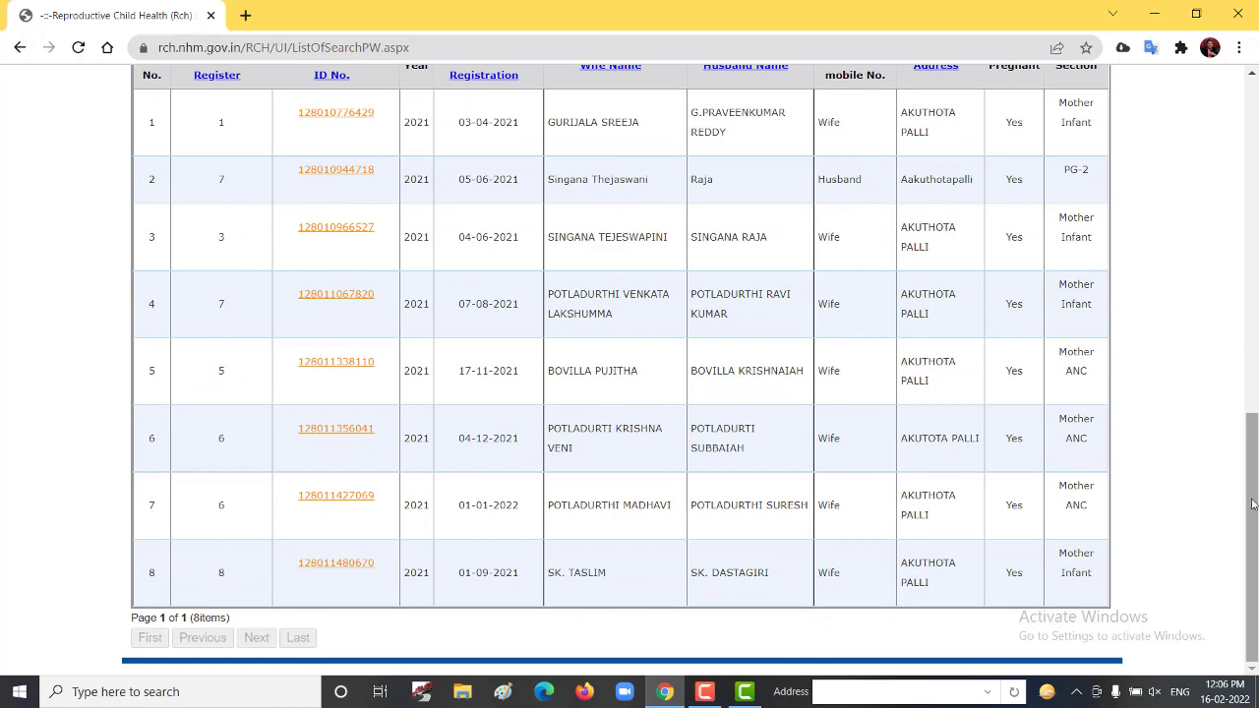
drag(1248, 522, 1253, 492)
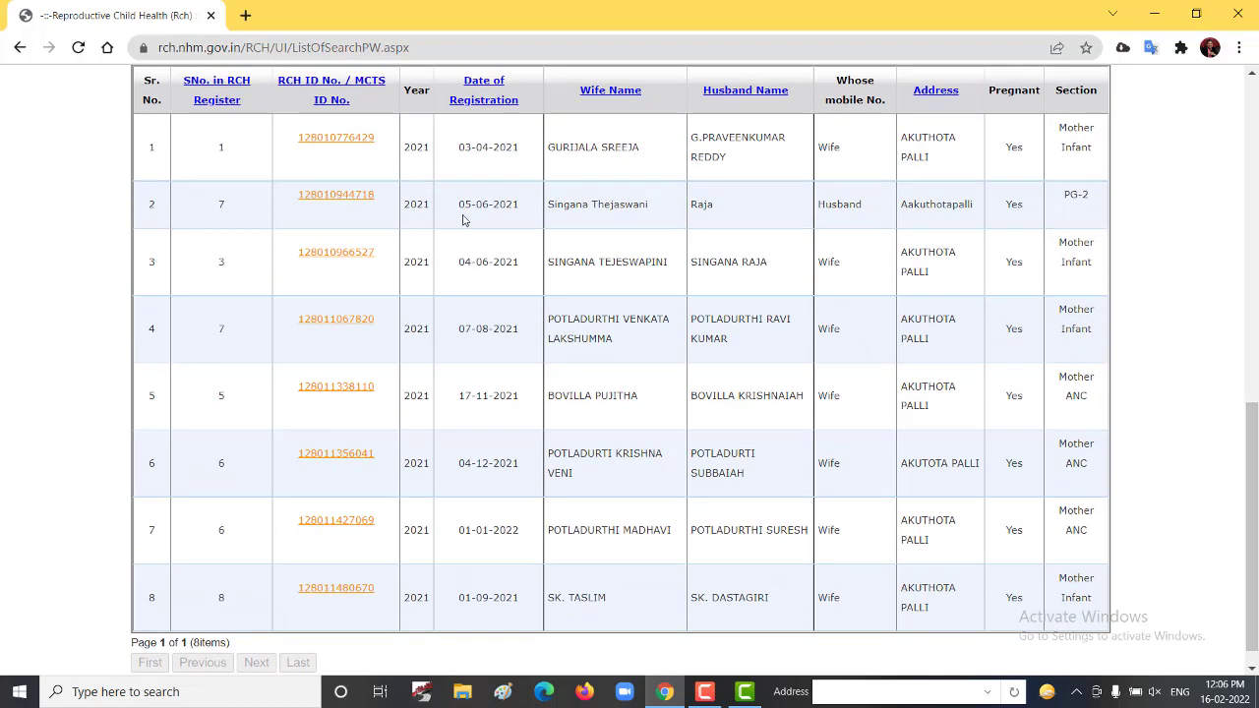
Check the registration date and wife name of the record whose section is PG-2, and open that record.
drag(435, 183, 529, 226)
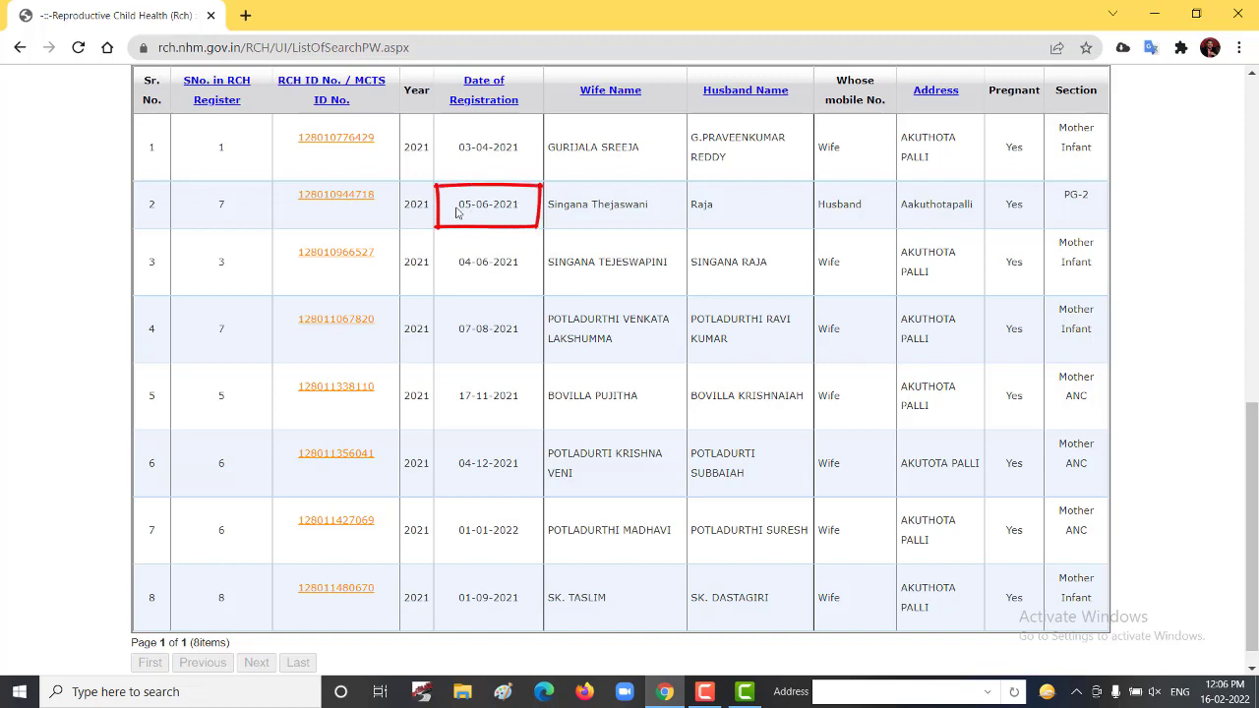
drag(457, 207, 526, 218)
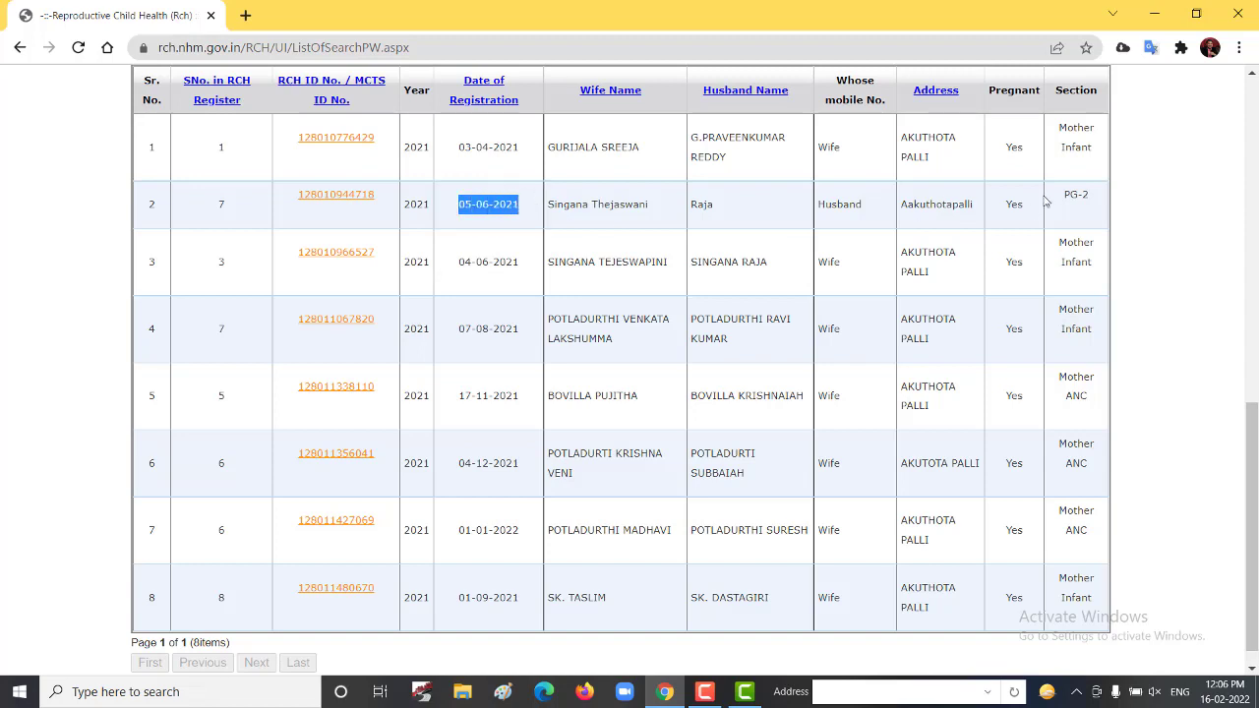
mouse_move(1063, 194)
mouse_down()
mouse_move(1090, 195)
mouse_move(1070, 214)
mouse_up()
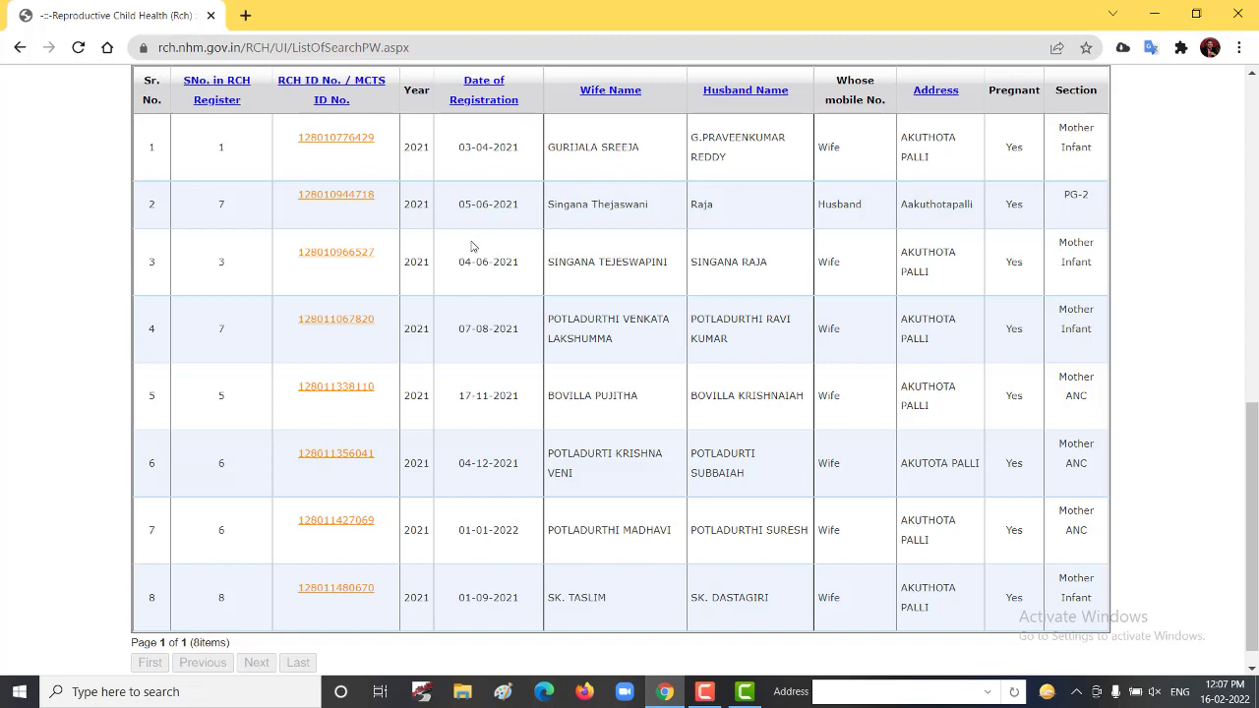
double_click(607, 203)
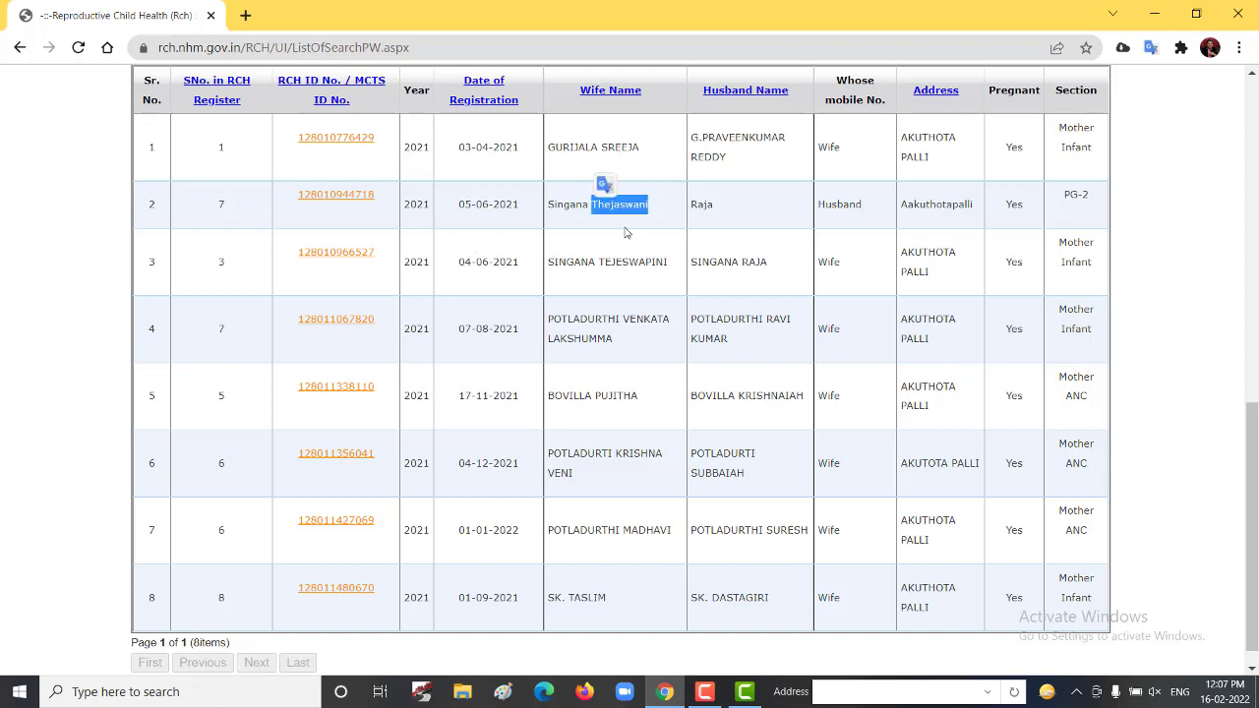
click(626, 234)
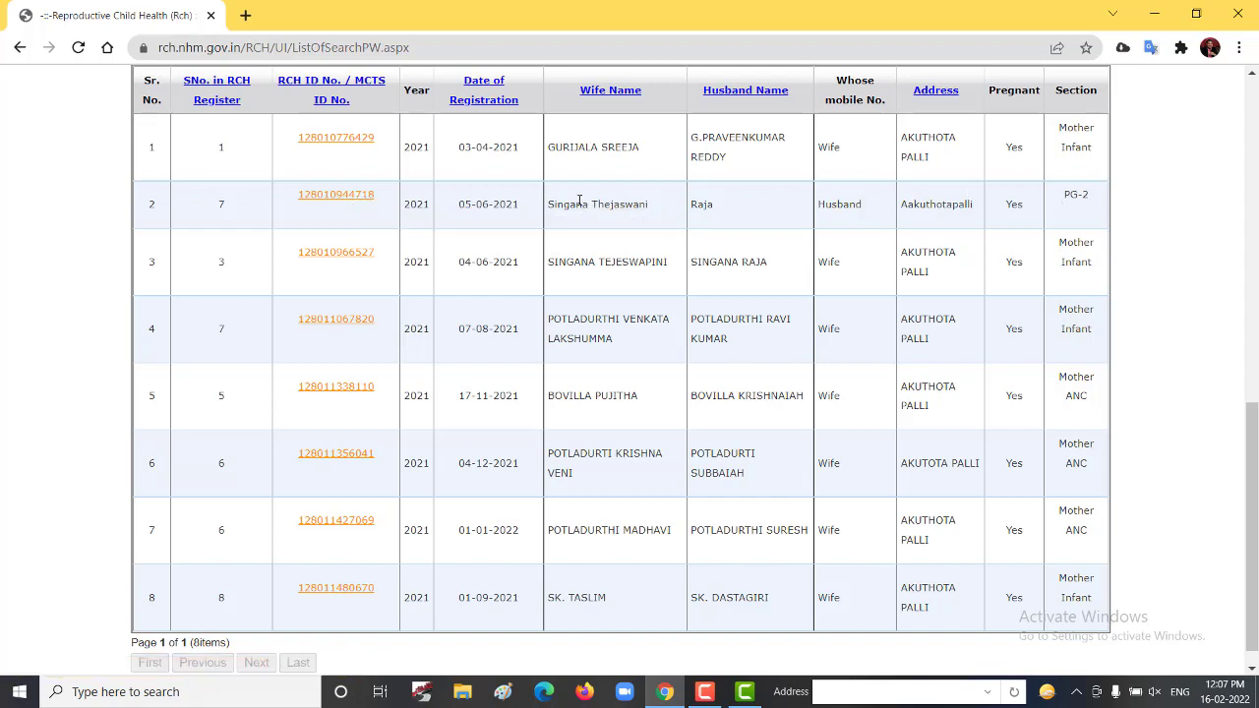
click(361, 199)
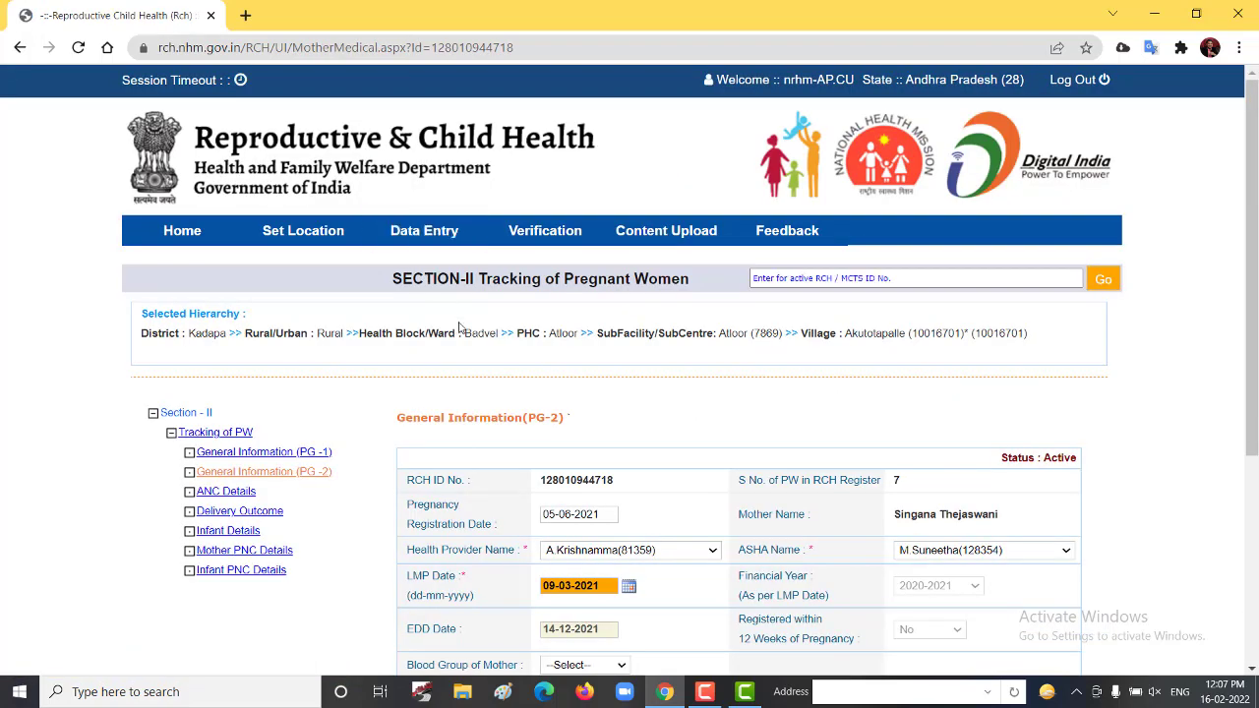
Examine the tracking section list and the General Information (PG-2) form of the opened record.
scroll(606, 391, down, 1)
scroll(606, 391, down, 1)
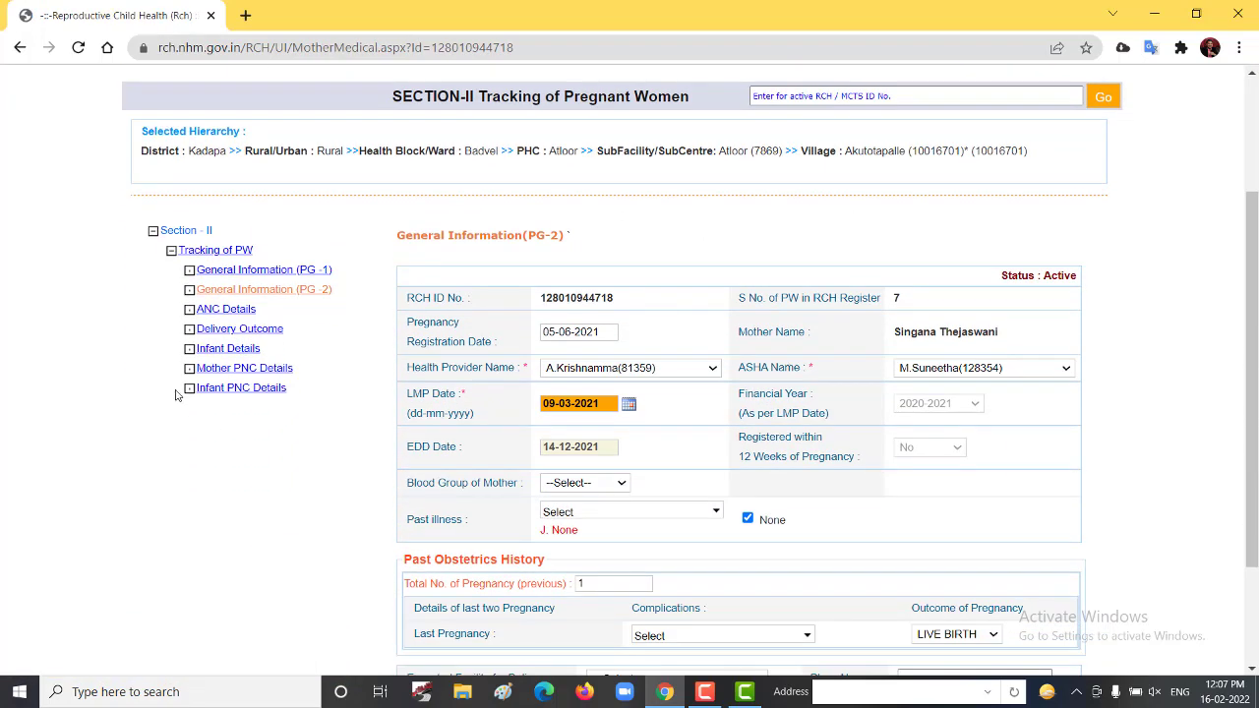
drag(178, 301, 339, 298)
click(339, 300)
drag(1254, 251, 1255, 324)
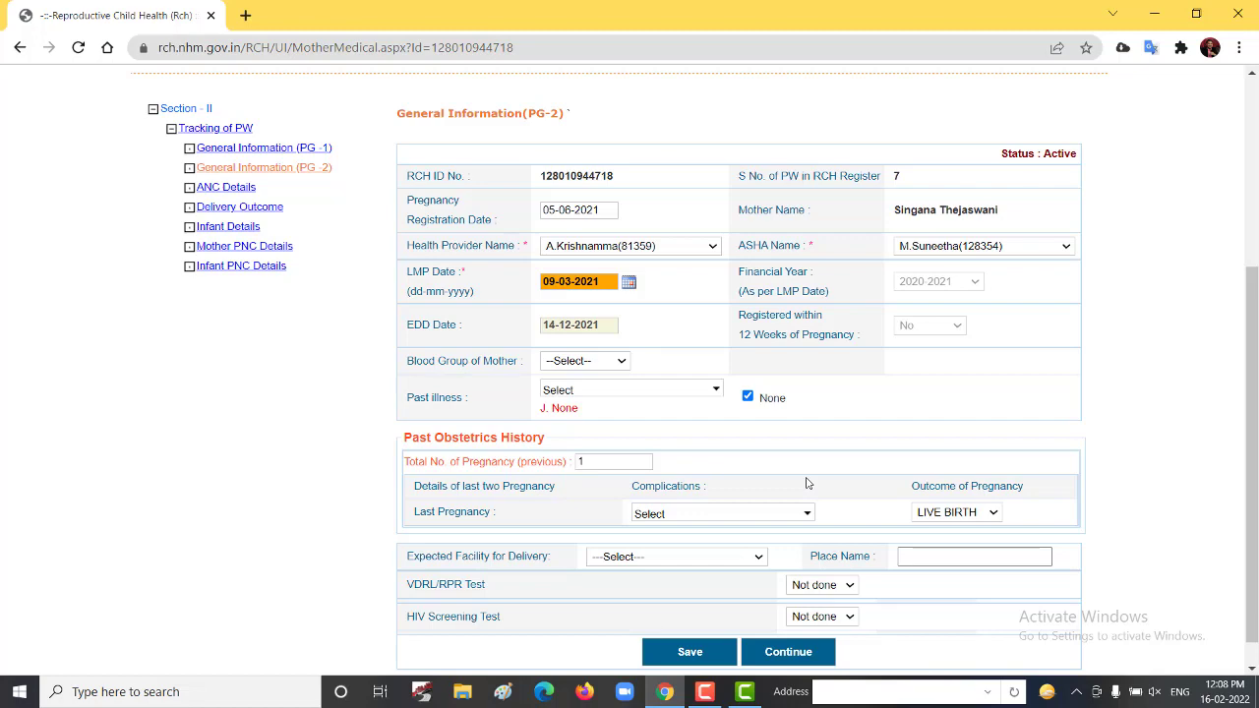
Leave the General Information (PG-2) form, return to Data Entry and open Pregnant Woman Entry.
scroll(834, 504, down, 1)
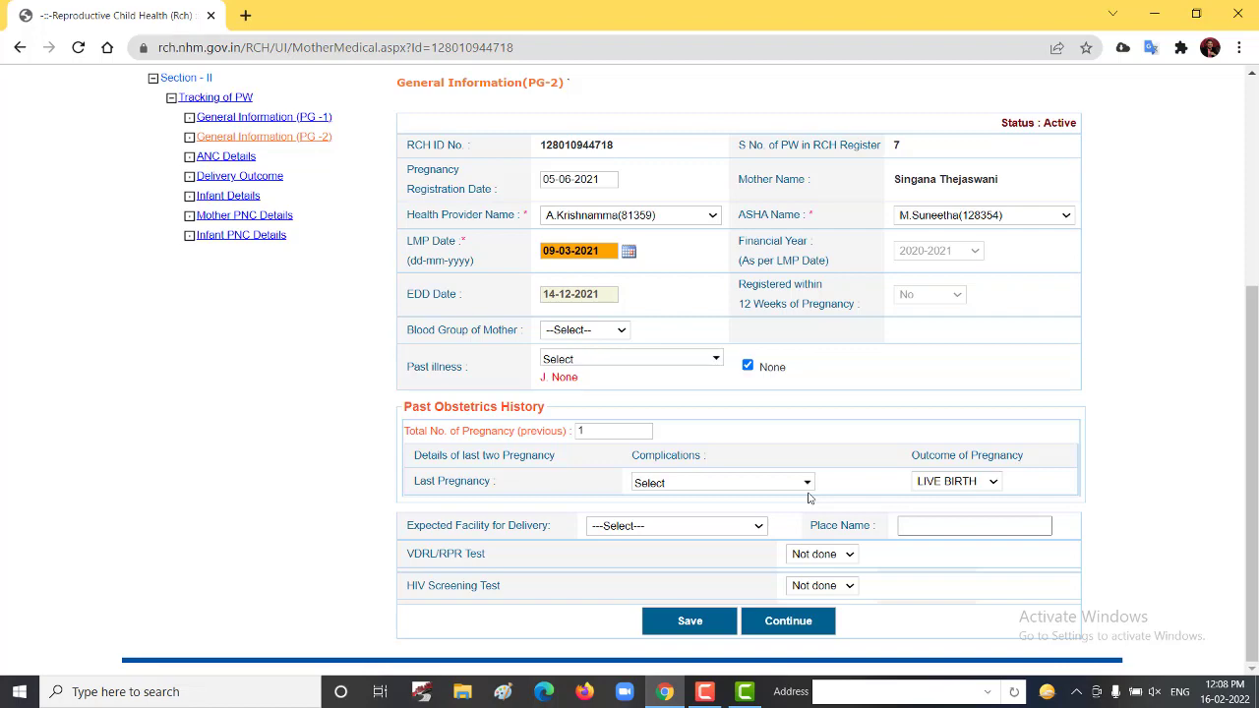
scroll(808, 498, up, 2)
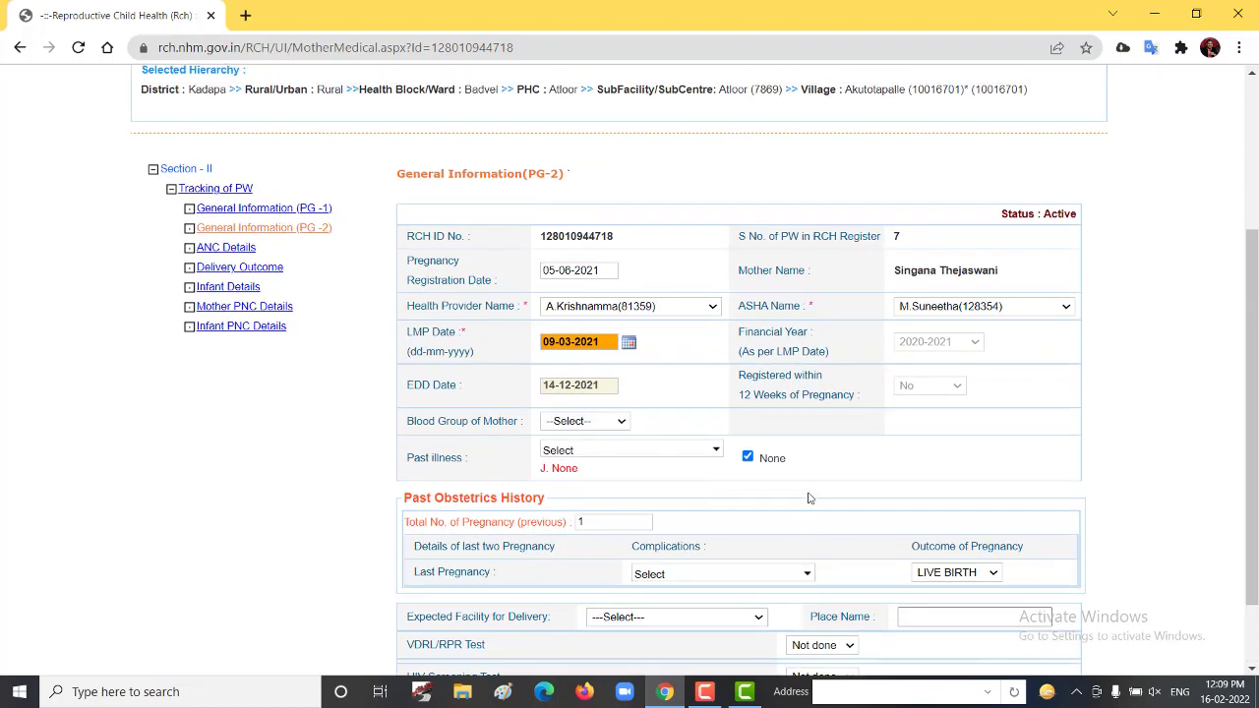
scroll(808, 497, up, 1)
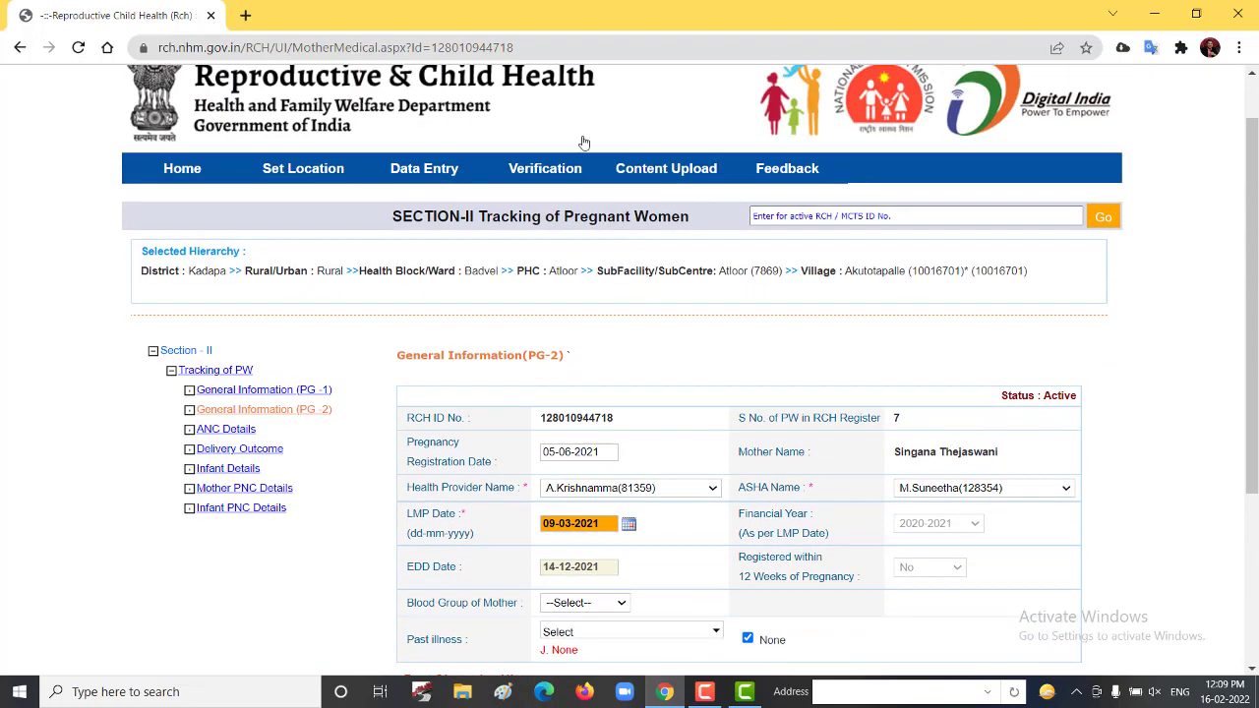
click(437, 166)
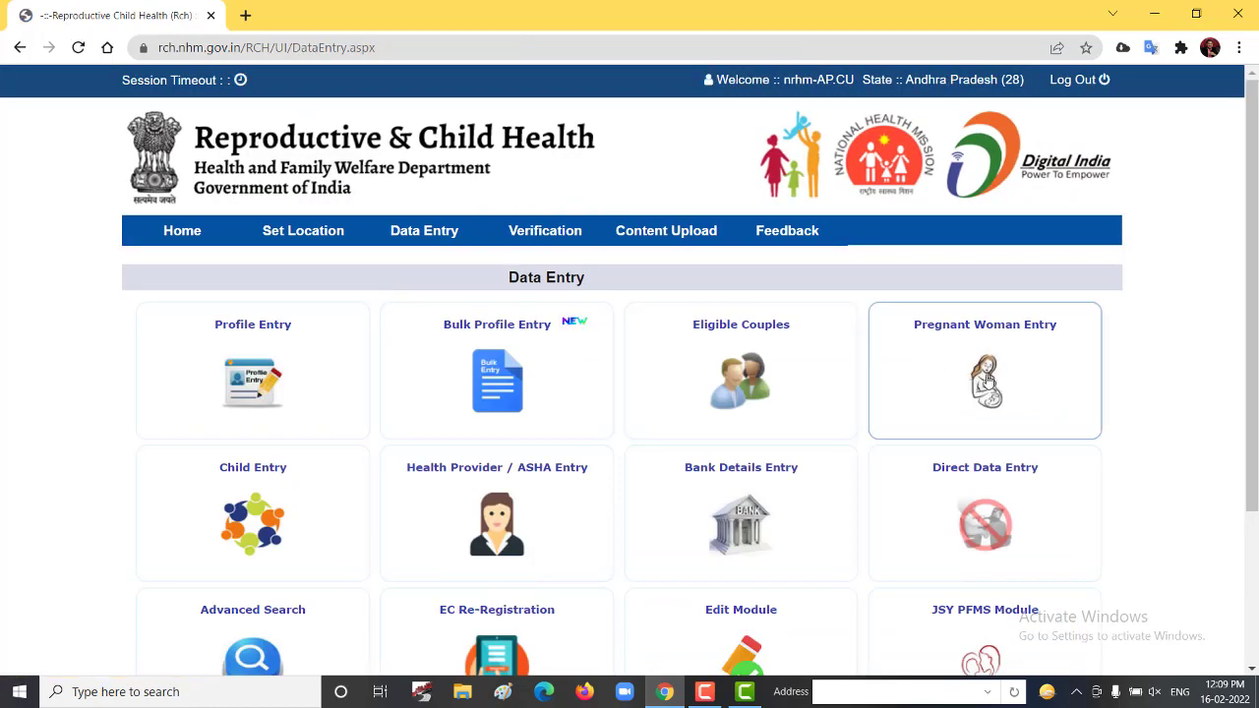
click(990, 380)
List the registered pregnant women for the financial year 2021-2022 and examine the Section column of the results.
scroll(991, 381, down, 2)
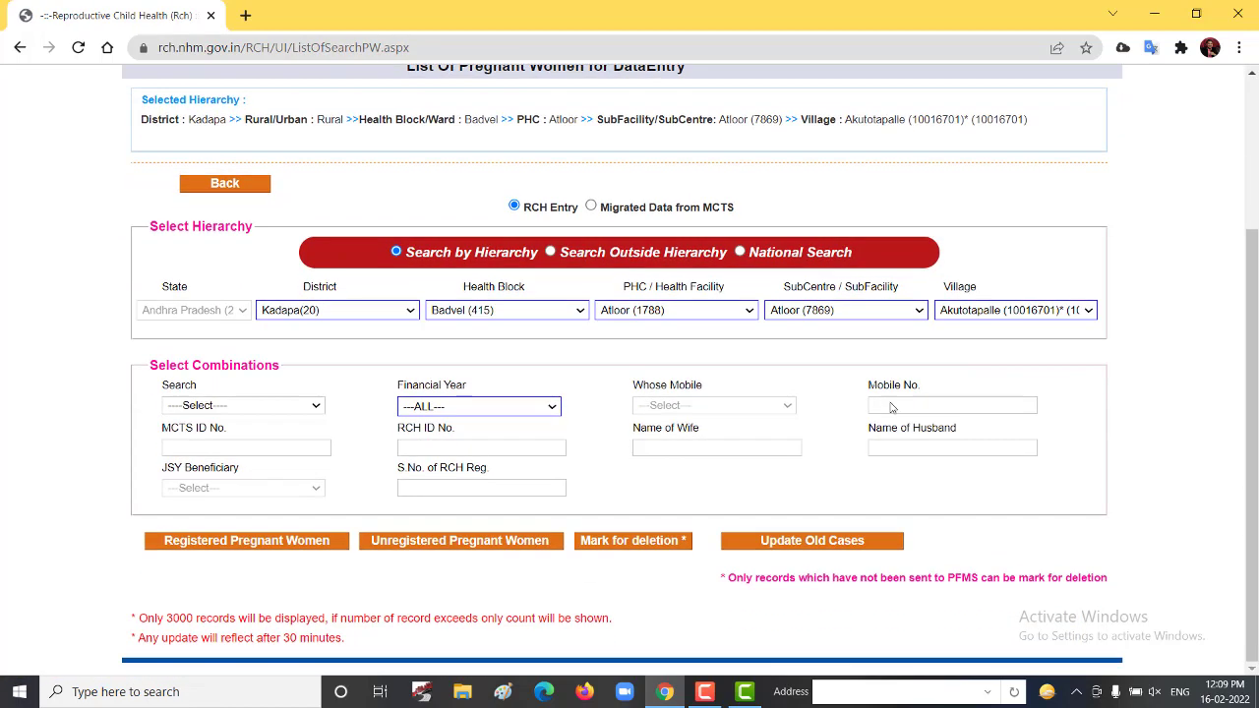
click(461, 407)
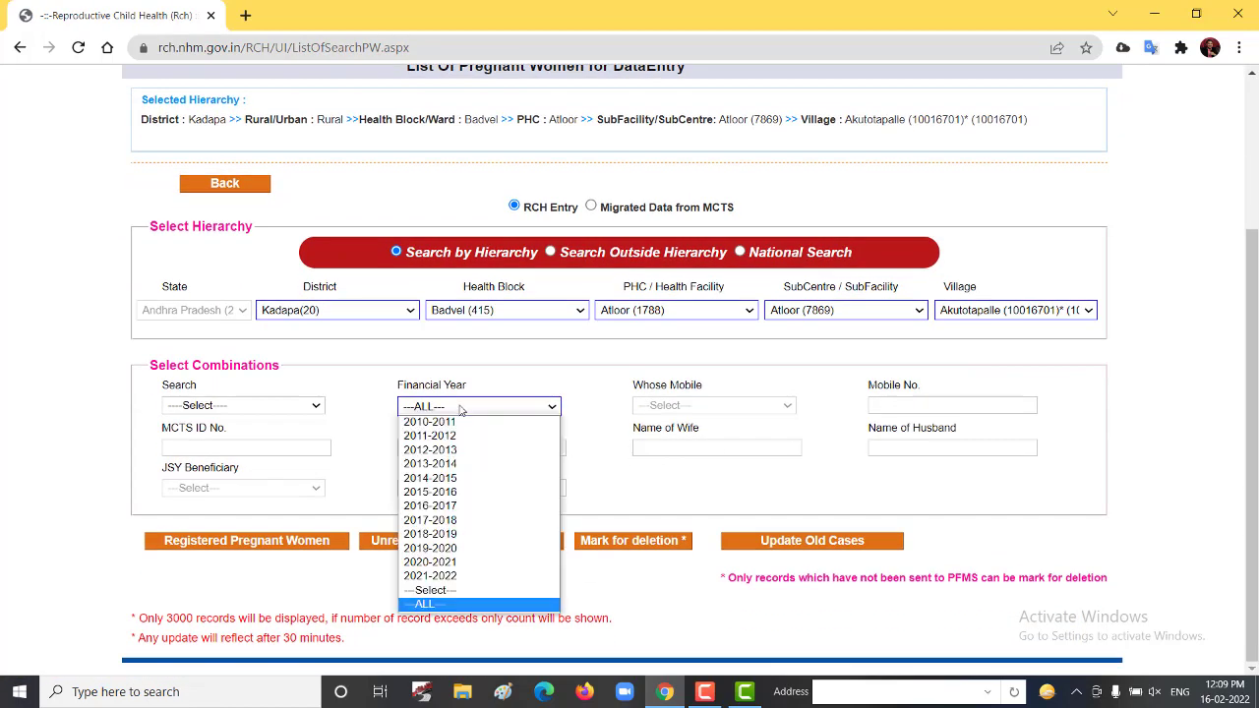
click(453, 575)
click(263, 547)
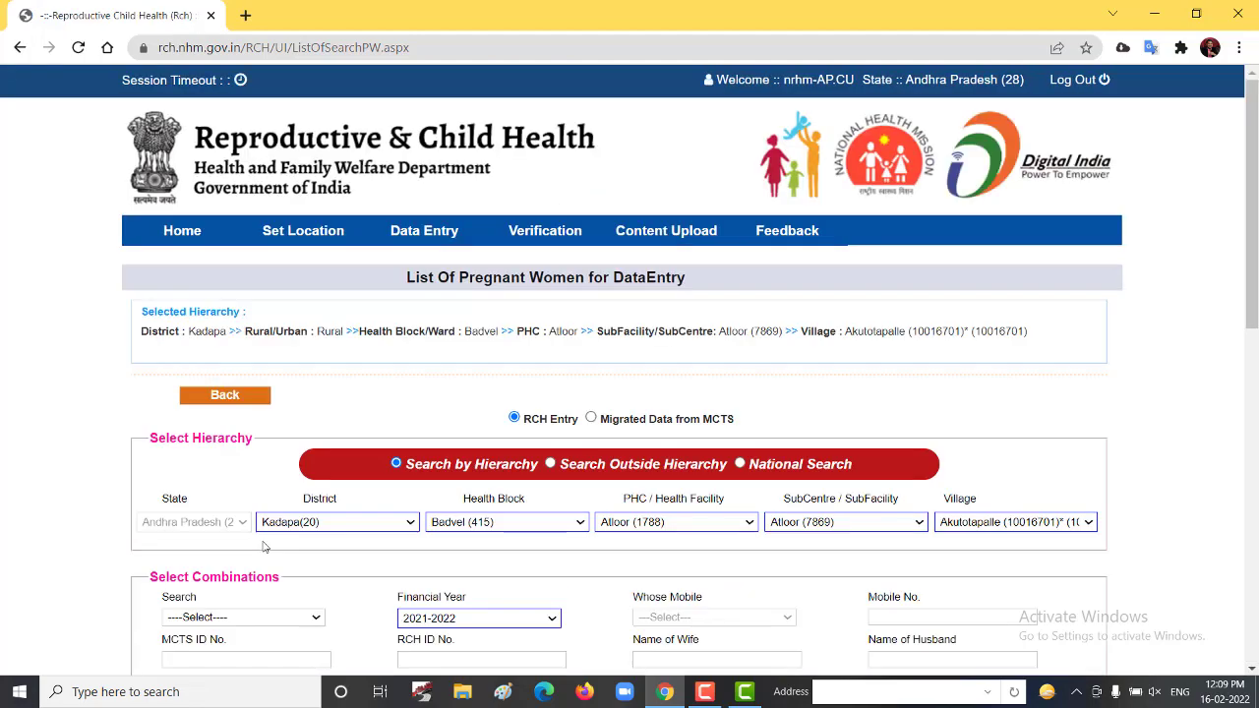
scroll(263, 547, down, 5)
scroll(263, 547, down, 2)
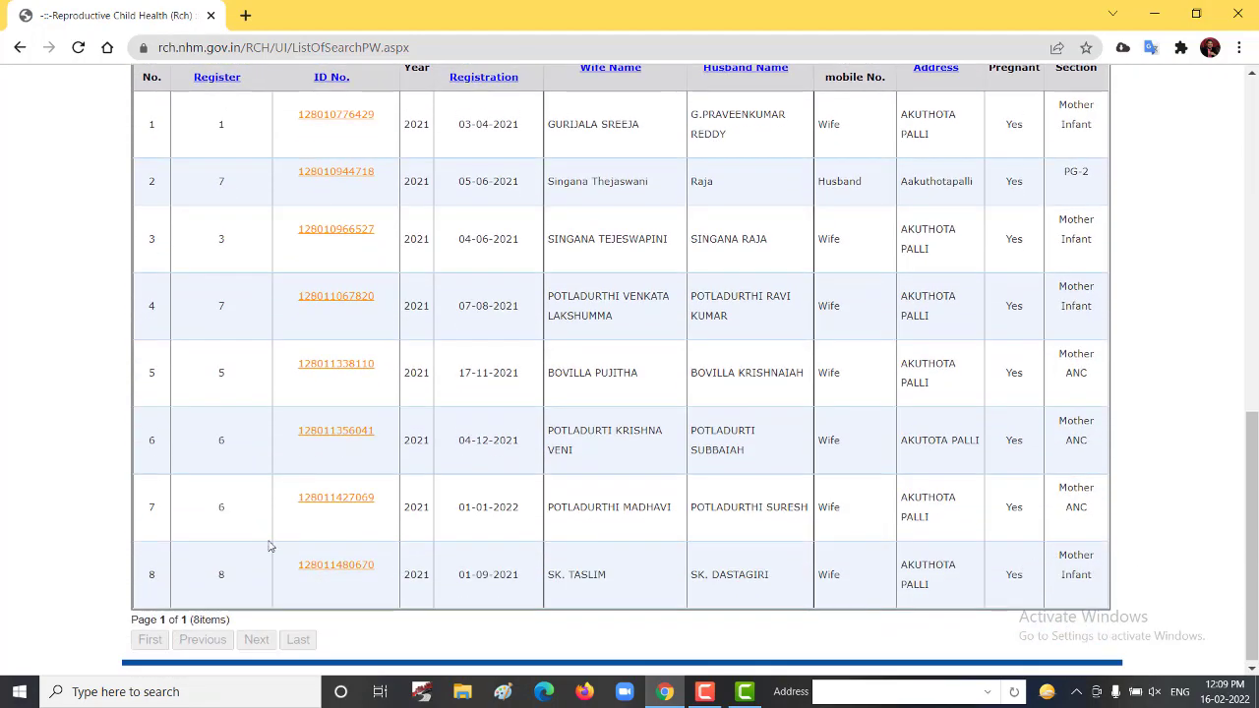
drag(1255, 508, 1255, 503)
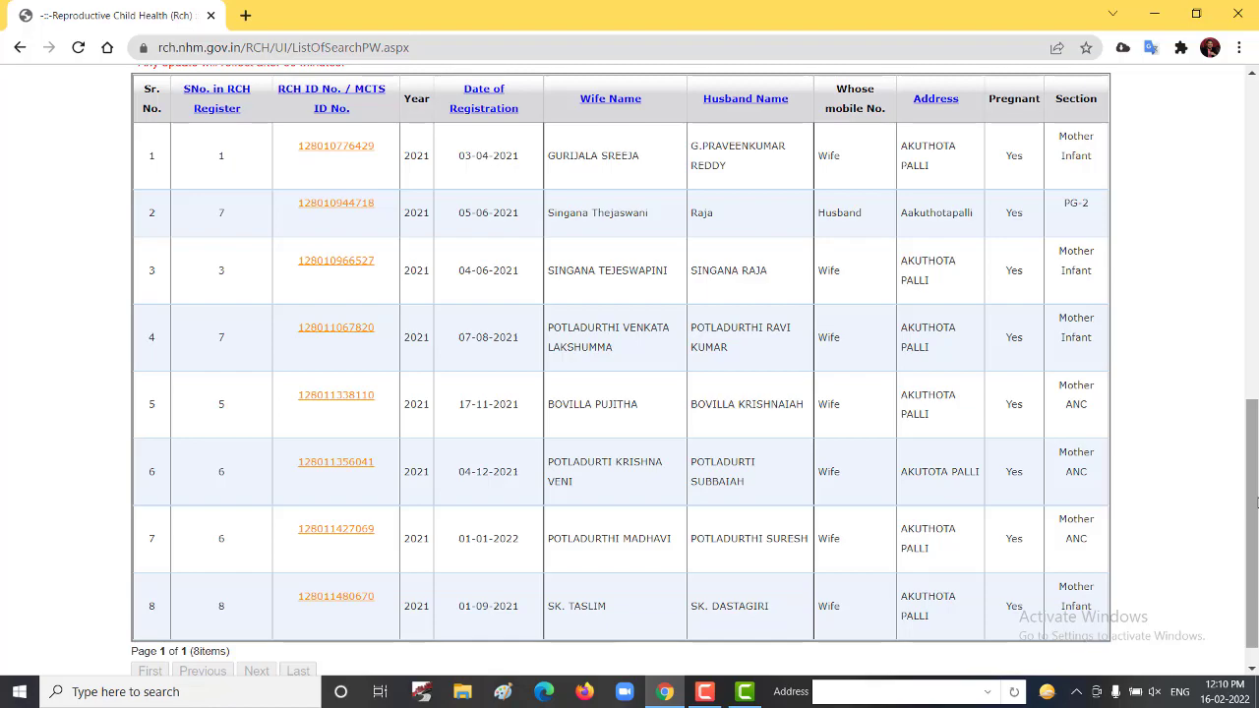
Return to Data Entry and open Child Entry to reach the Child Registration form.
scroll(1256, 503, up, 10)
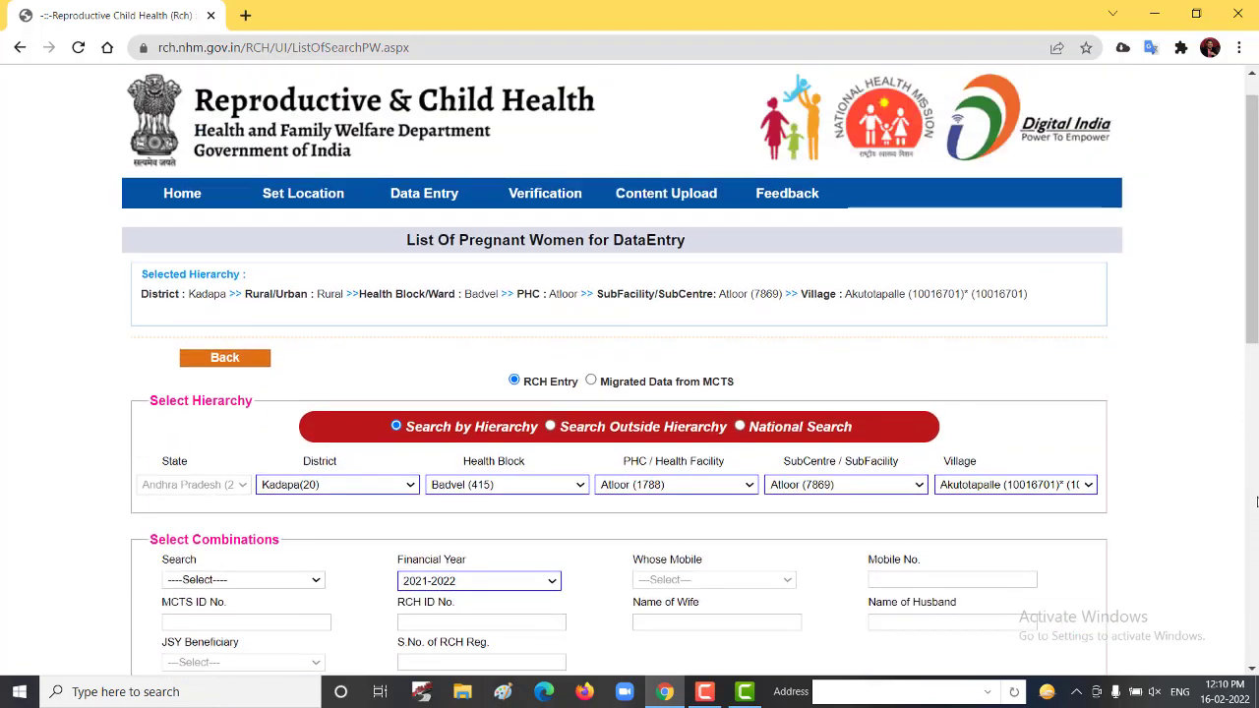
scroll(1256, 502, up, 1)
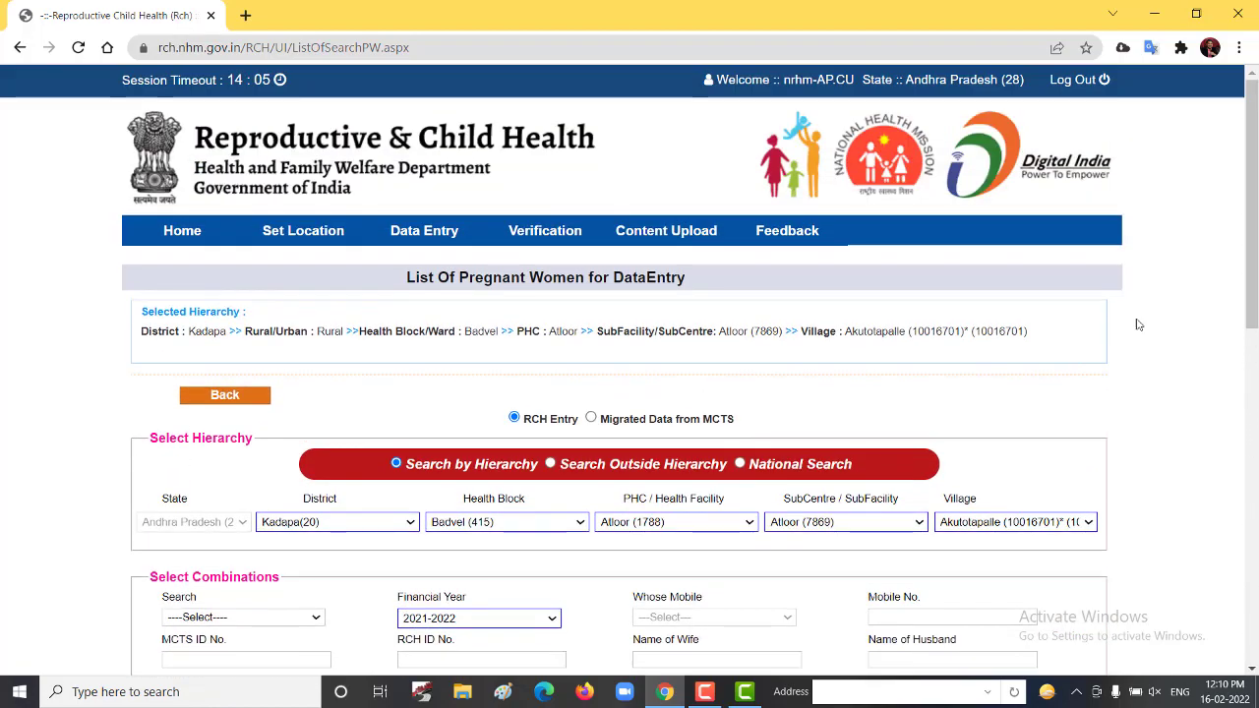
click(424, 229)
drag(51, 439, 160, 434)
mouse_move(118, 404)
mouse_down()
mouse_move(150, 458)
mouse_move(123, 479)
mouse_up()
scroll(140, 519, down, 1)
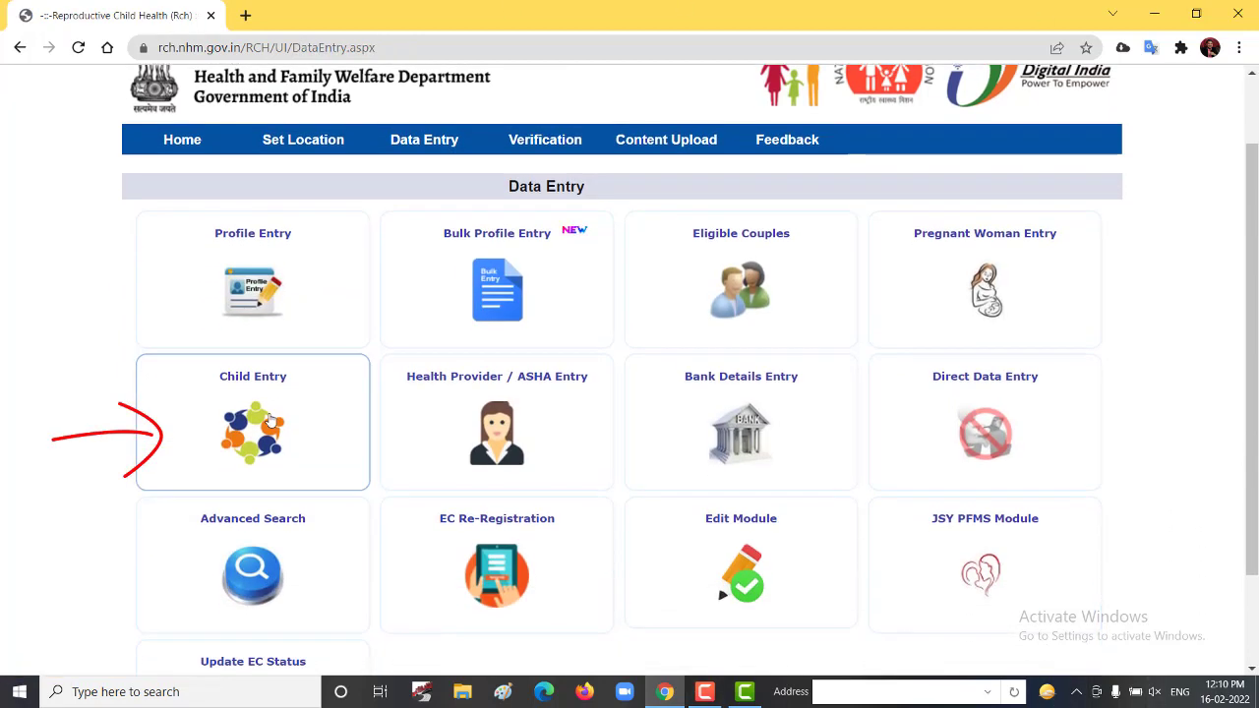
click(272, 420)
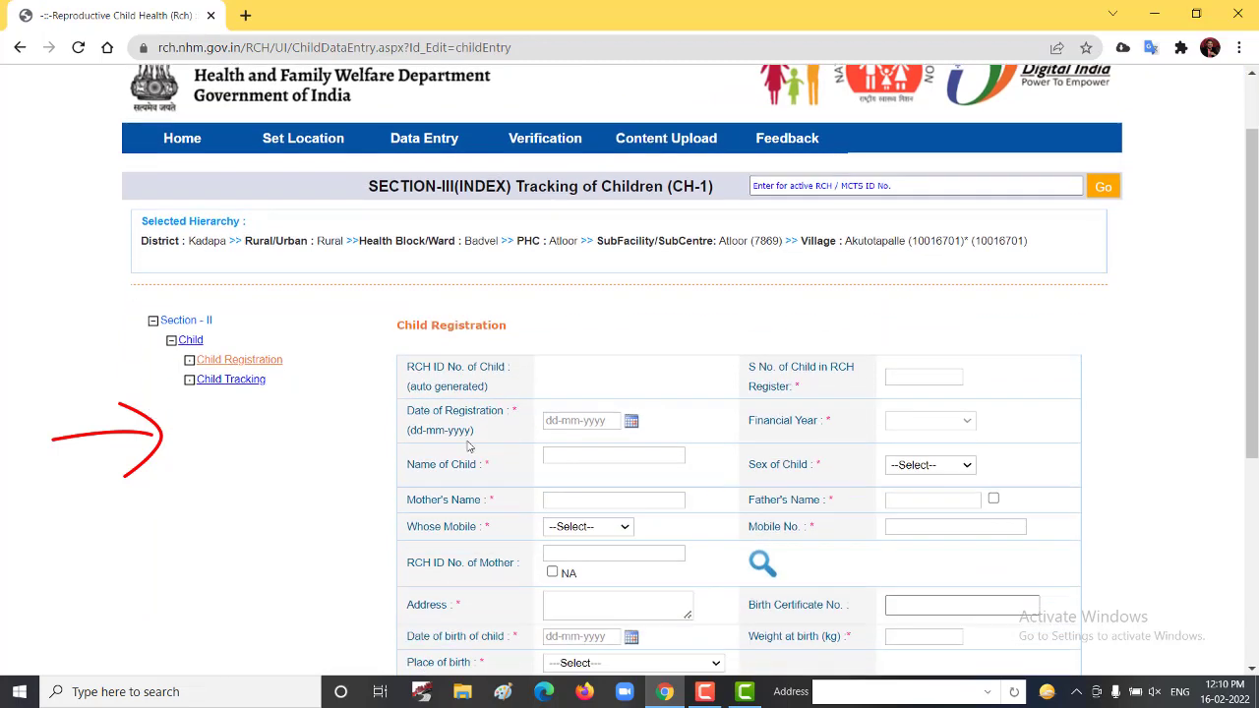
Open Child Tracking and list the registered children for the financial year 2021-2022.
scroll(468, 446, down, 1)
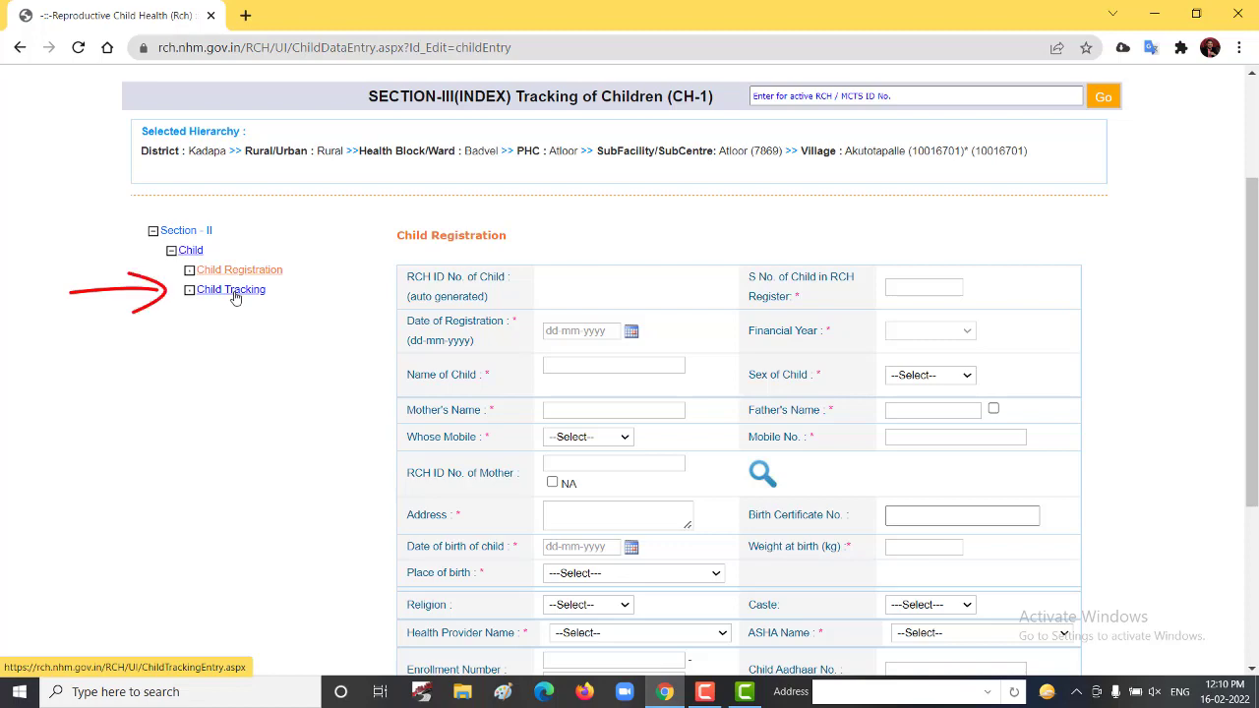
click(235, 294)
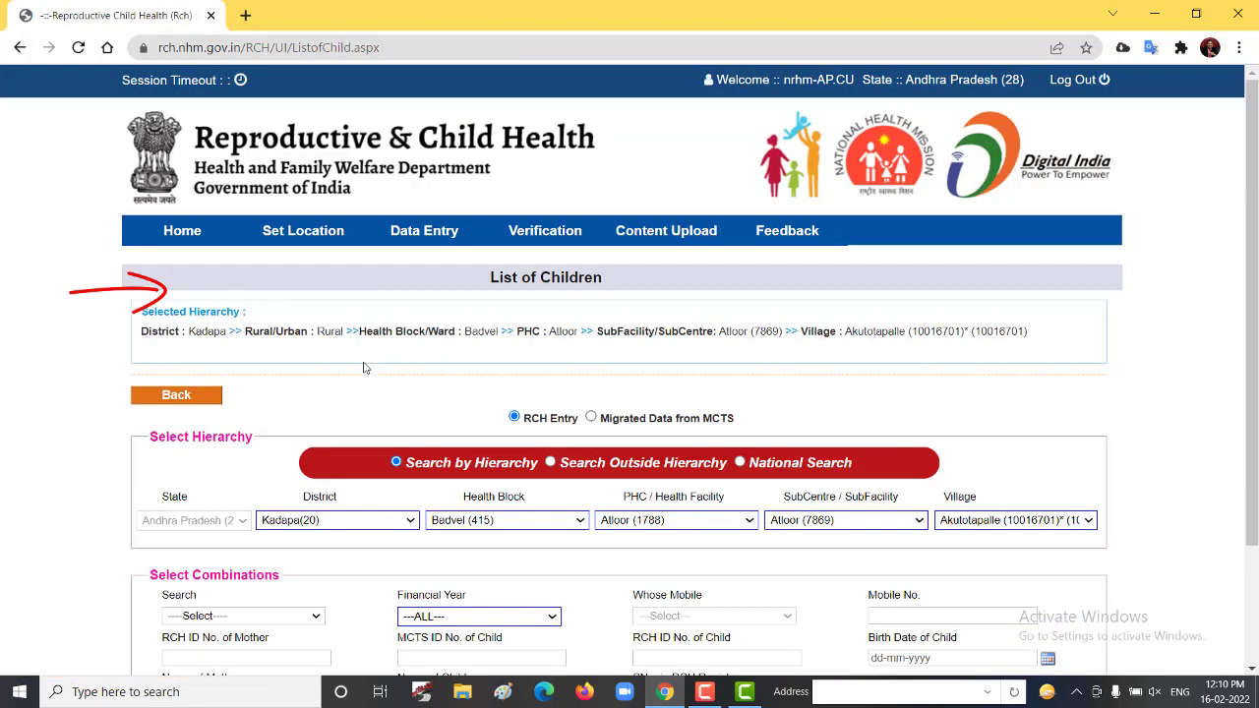
scroll(361, 366, down, 2)
click(517, 465)
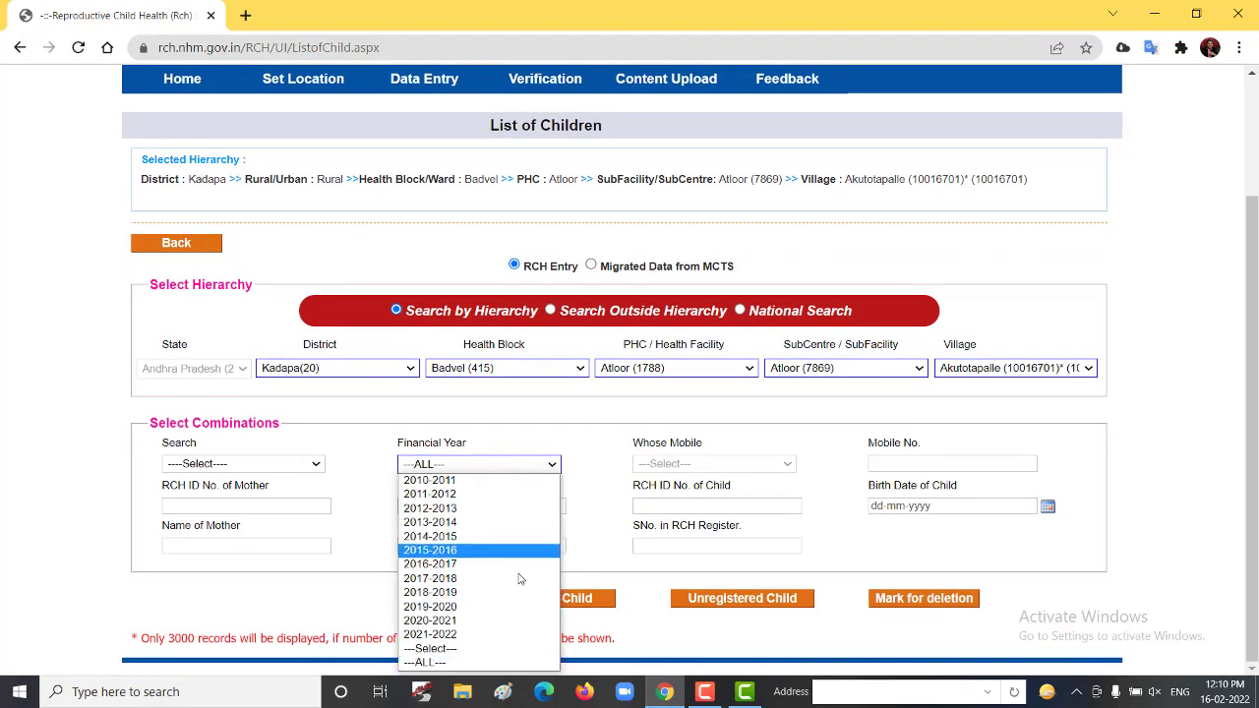
click(512, 635)
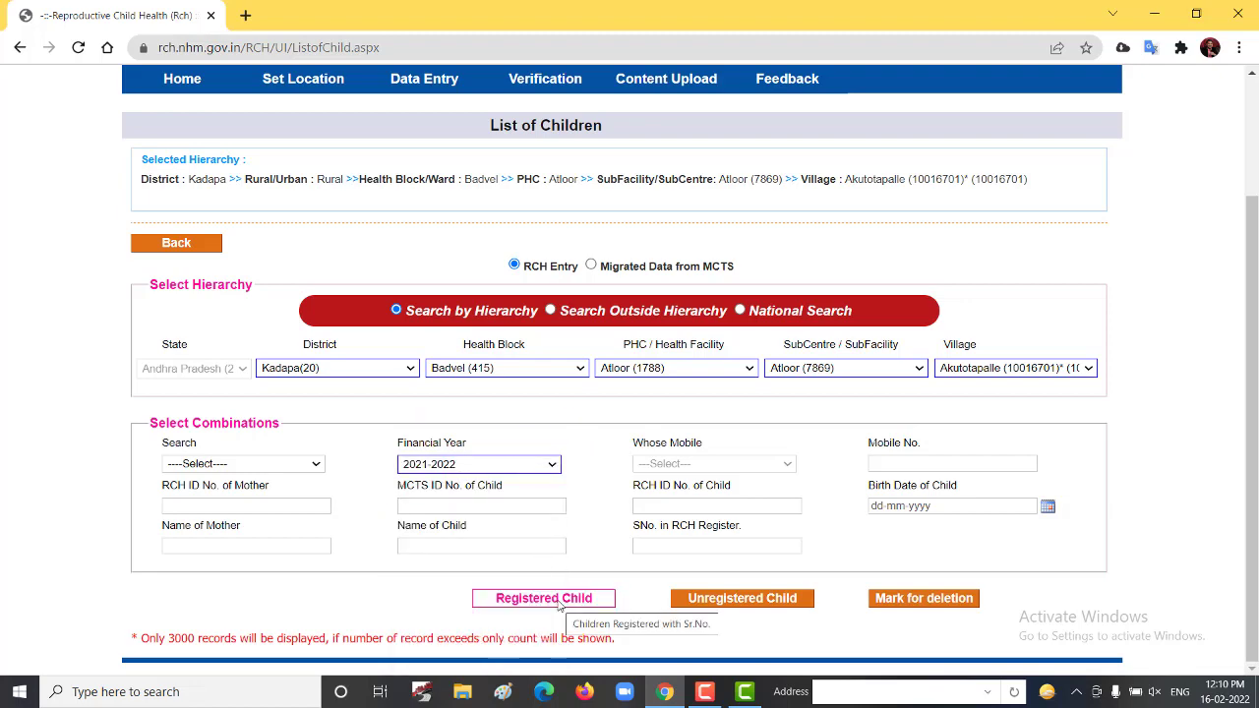
click(560, 600)
scroll(575, 556, down, 3)
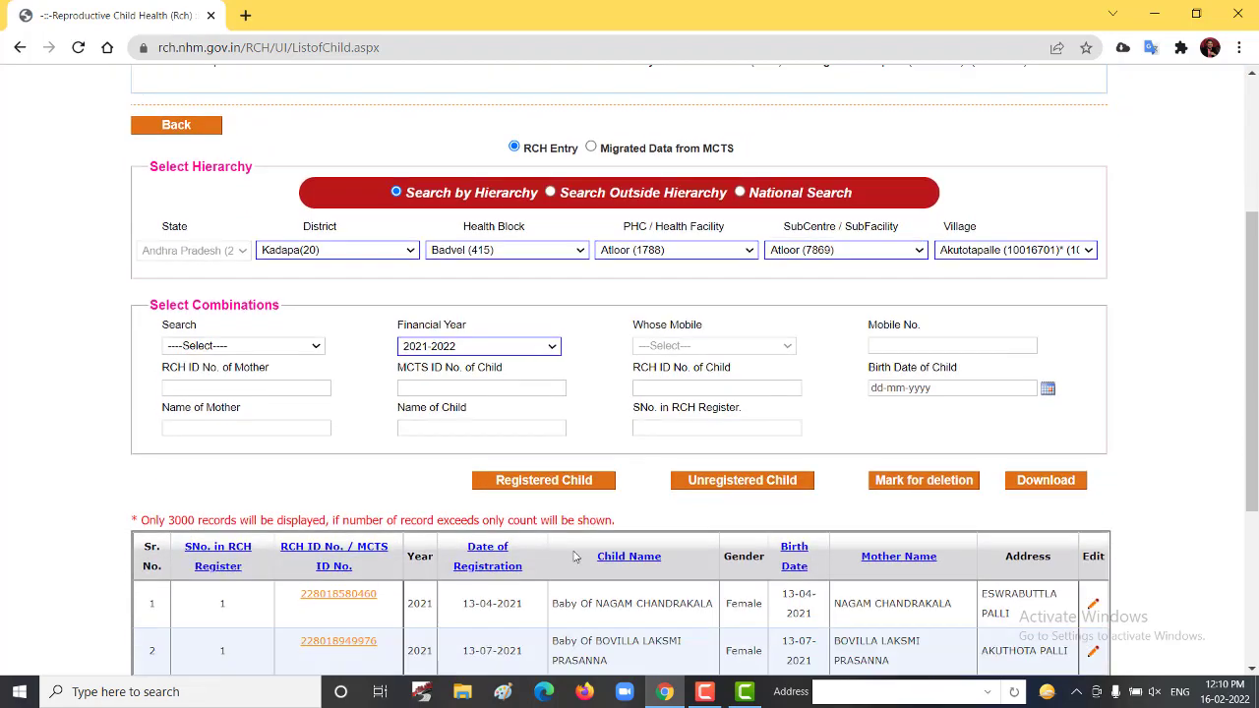
scroll(575, 557, down, 3)
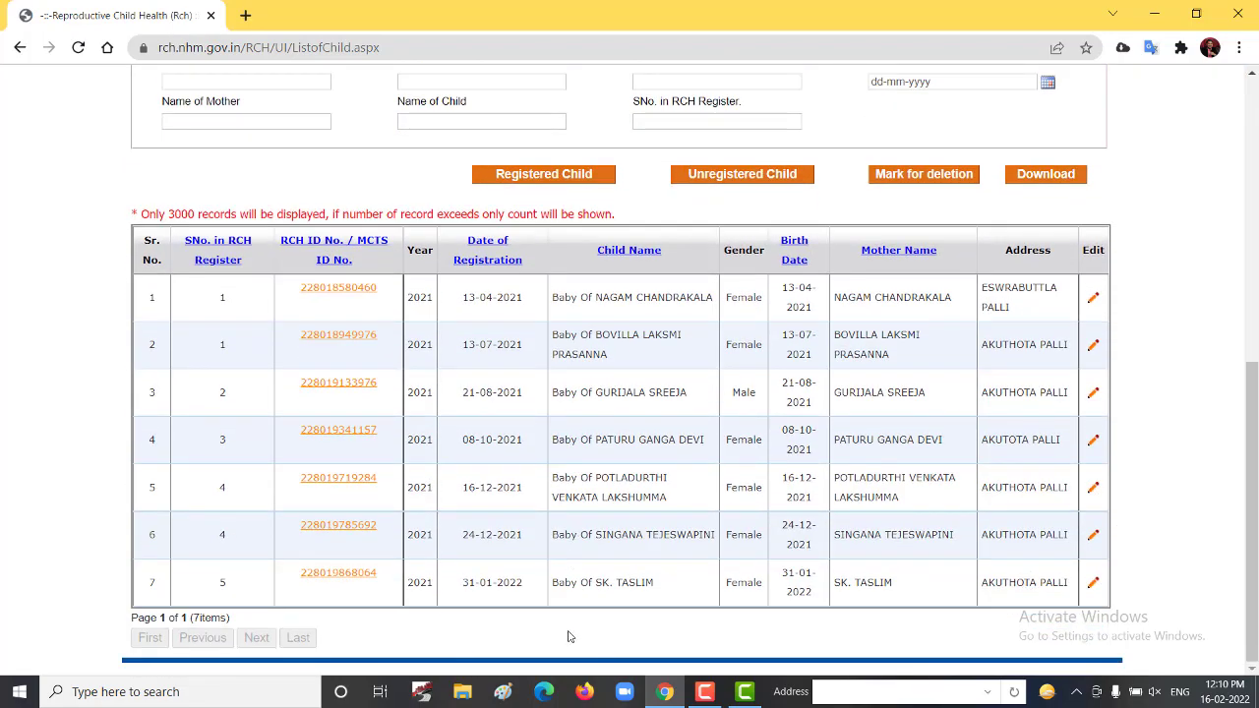
Open the first listed child's registration record for editing and review its Child Registration form.
double_click(1092, 251)
click(1119, 308)
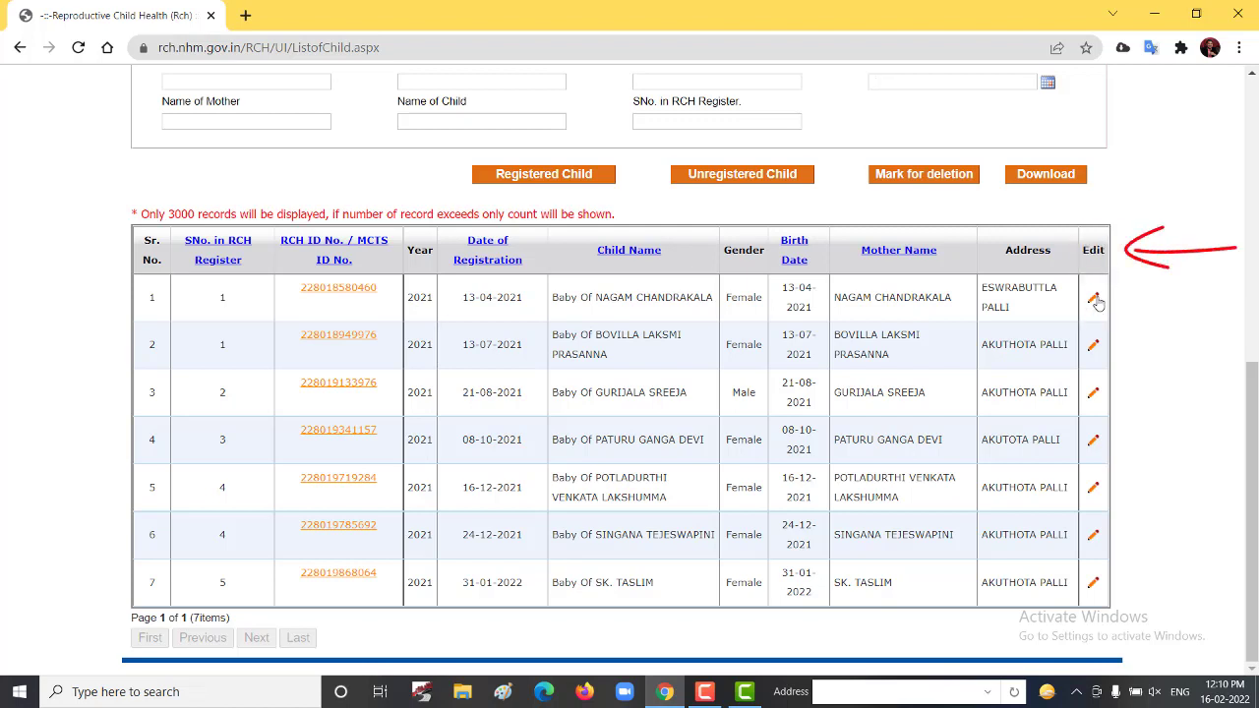
click(1094, 300)
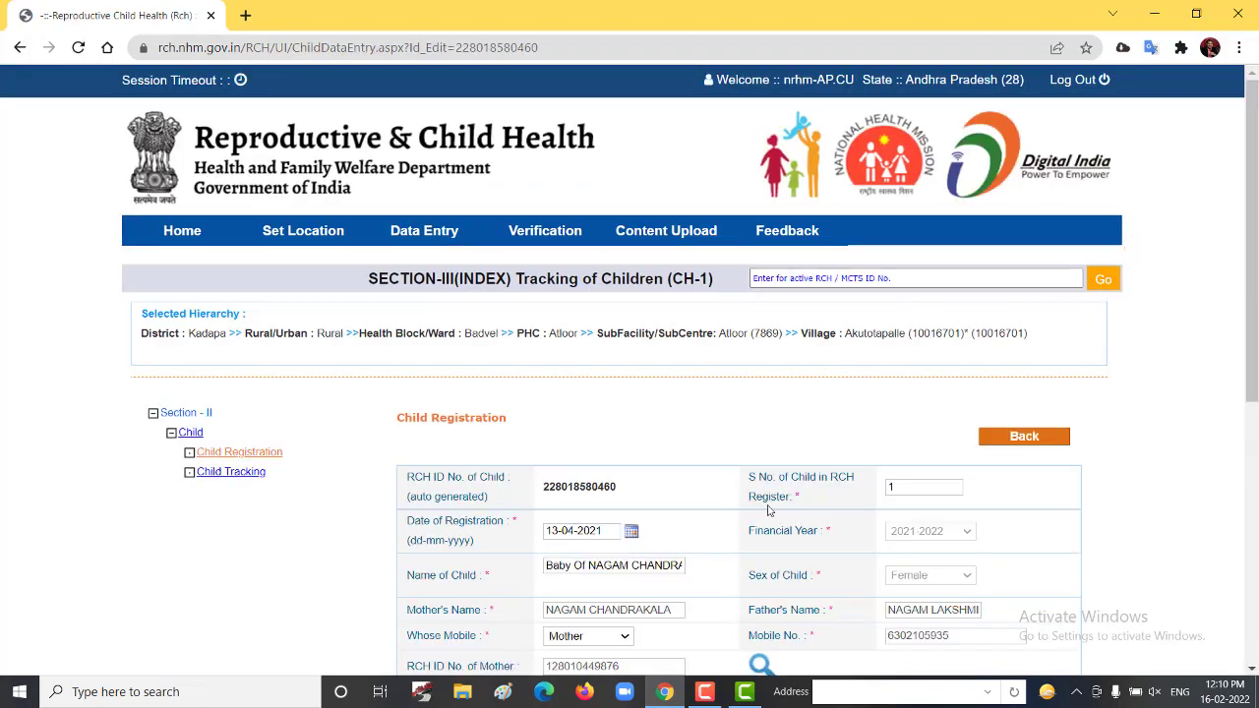
scroll(771, 506, down, 3)
scroll(767, 504, down, 2)
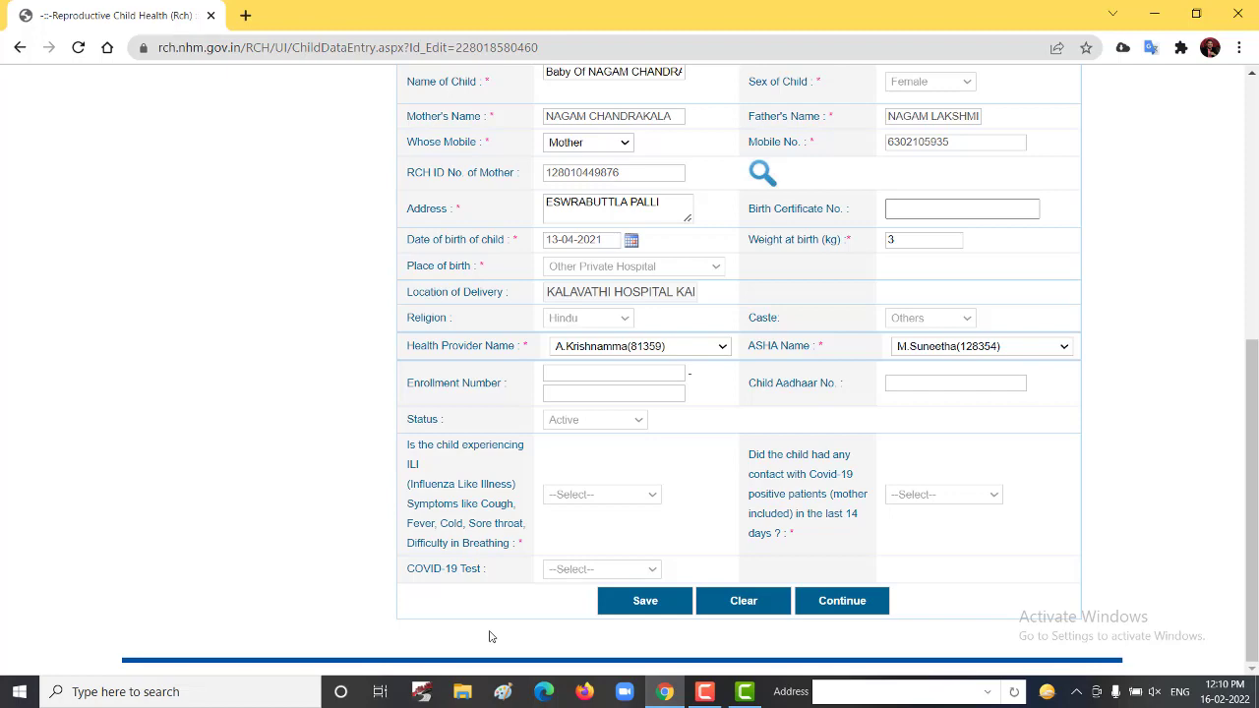
scroll(475, 635, up, 4)
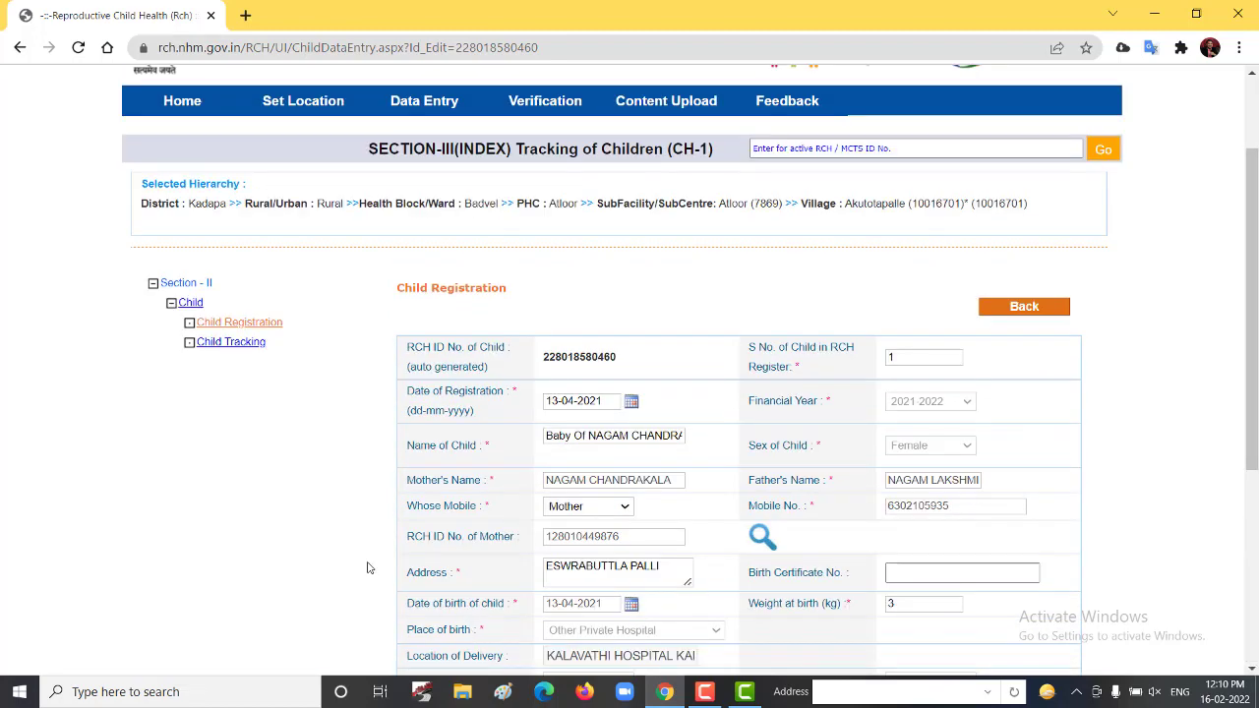
Open this child's Child Tracking page and examine the immunization entry form and the Details of Immunization table.
click(245, 346)
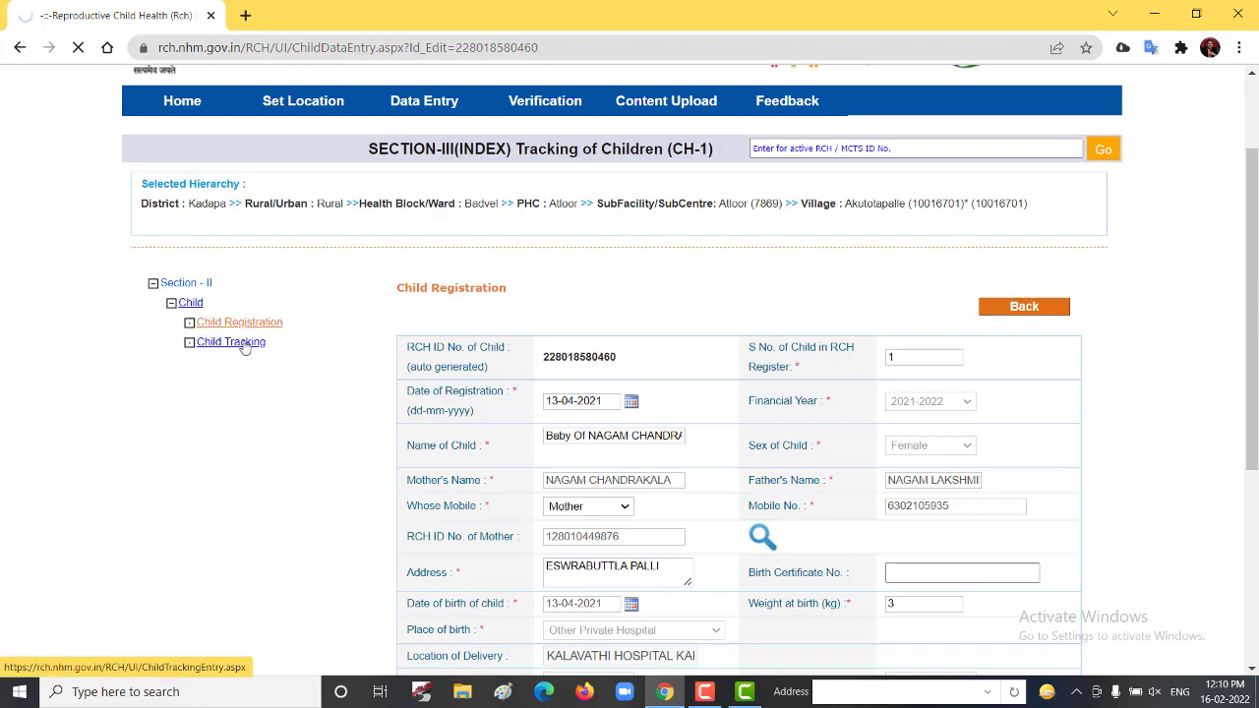
scroll(766, 549, down, 2)
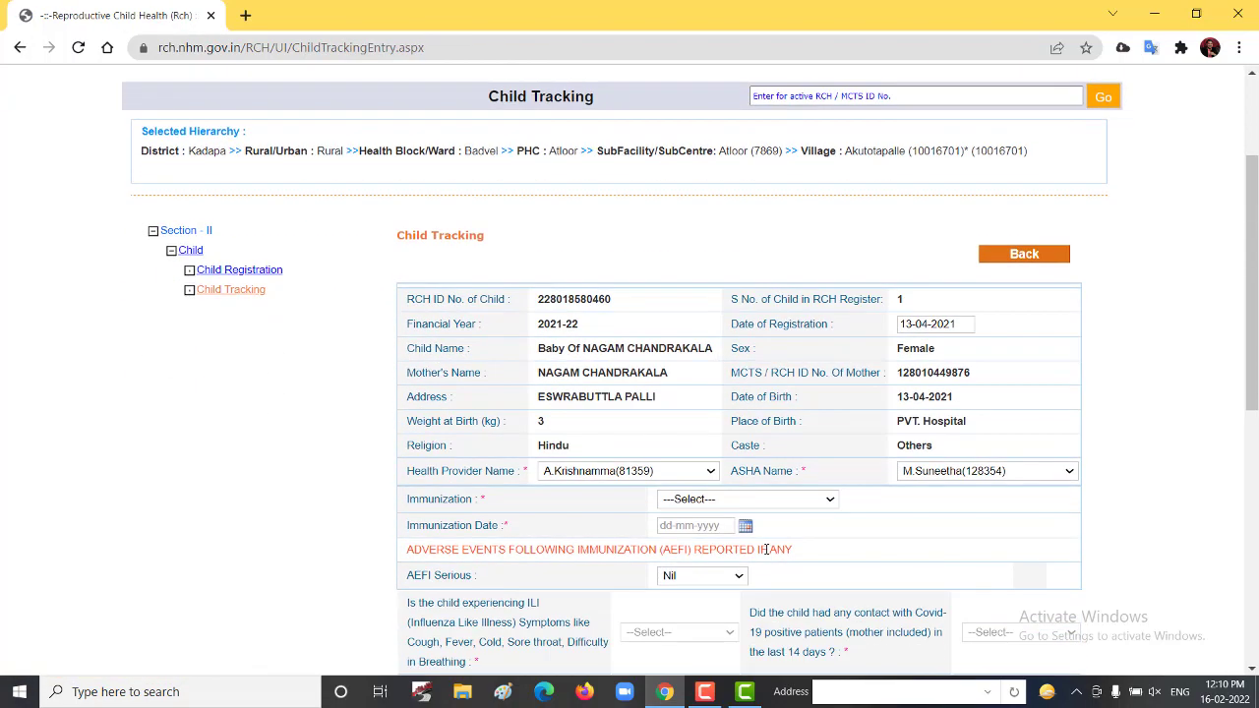
scroll(766, 550, down, 6)
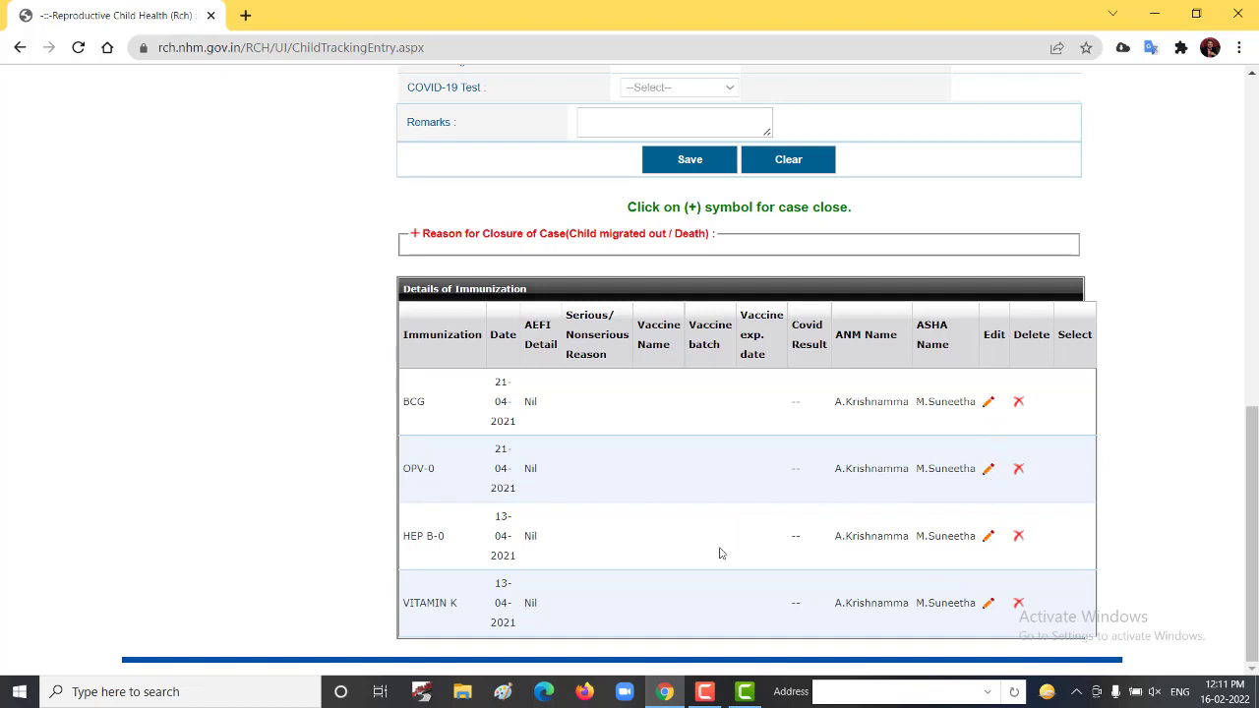
scroll(719, 552, up, 5)
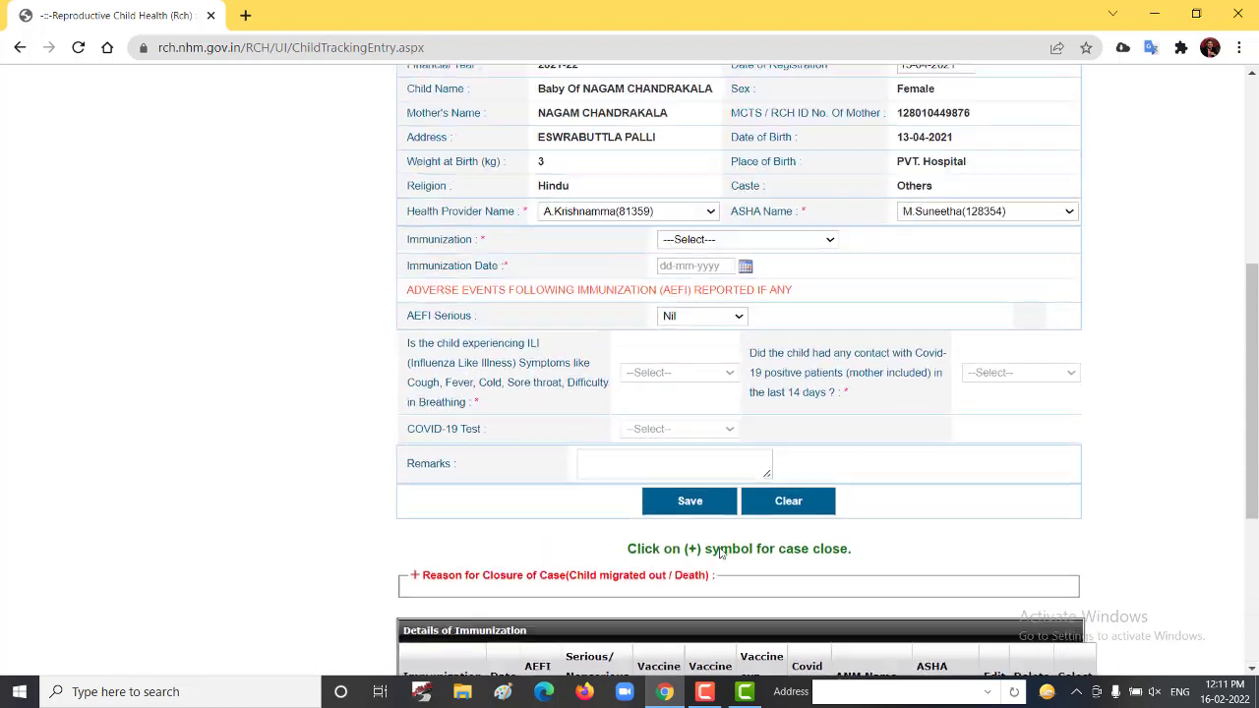
scroll(719, 552, down, 1)
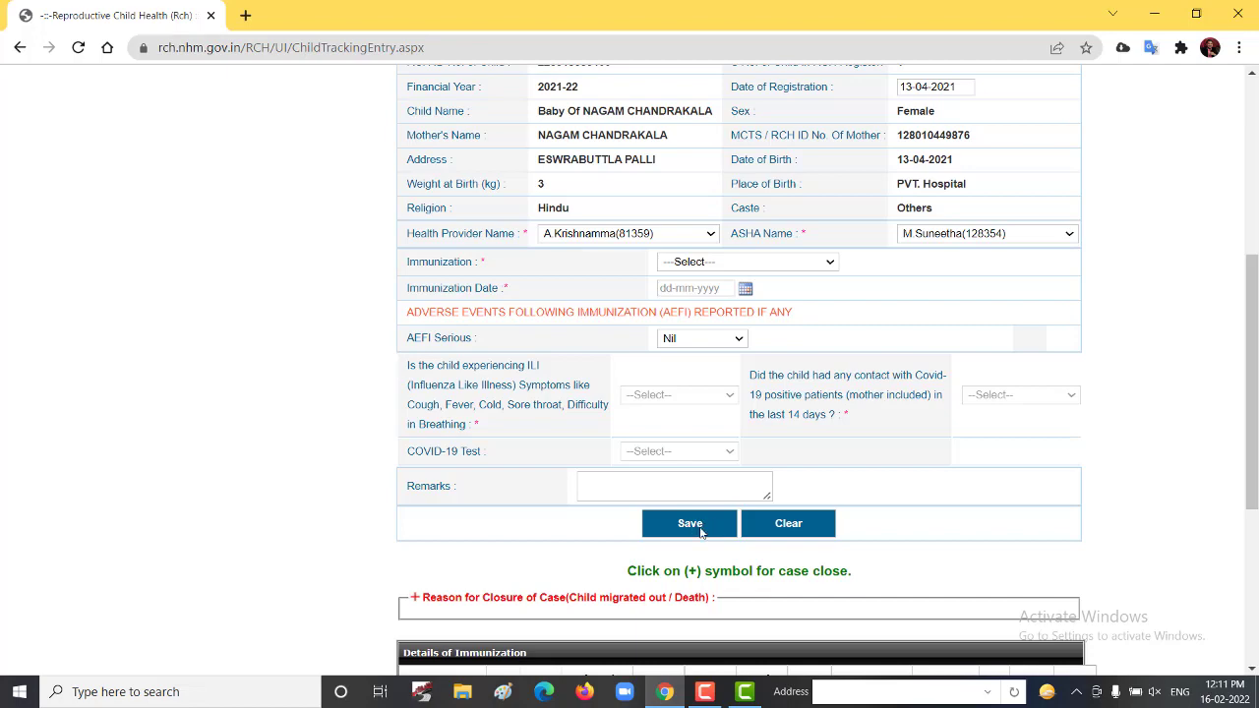
Finish viewing the child's tracking record and return to the Data Entry page.
scroll(703, 545, down, 3)
scroll(703, 551, up, 3)
scroll(703, 551, up, 2)
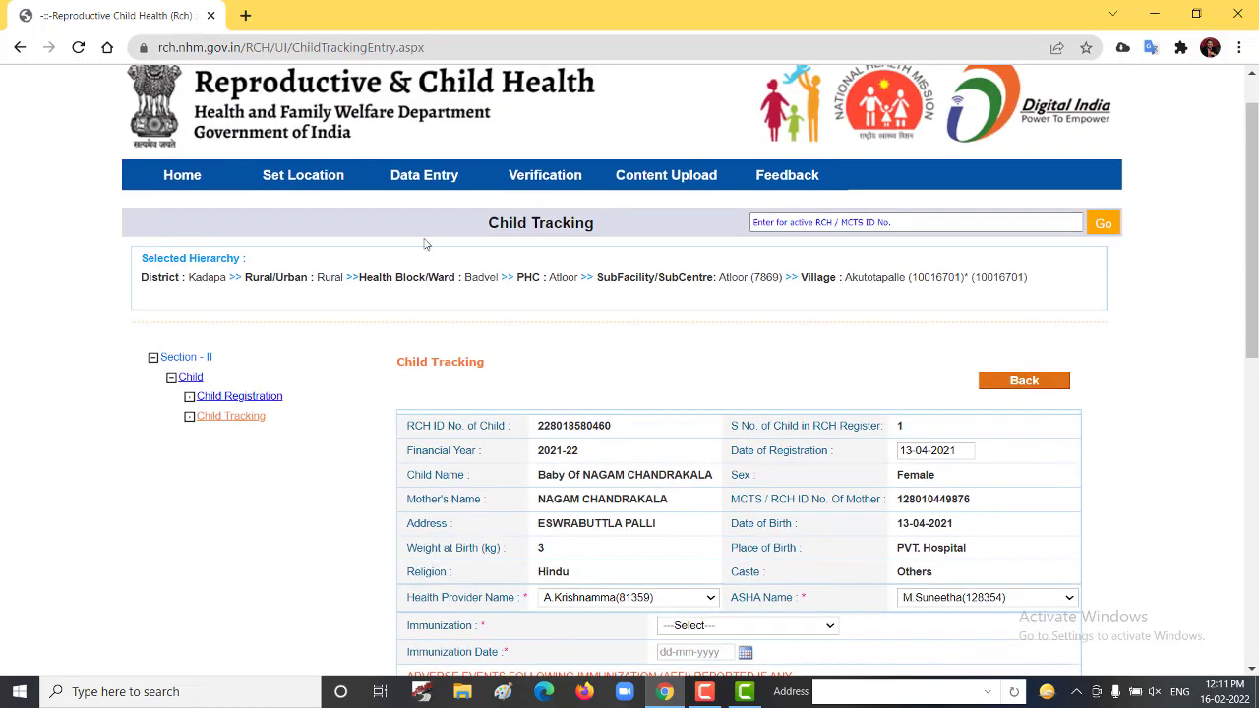
click(424, 177)
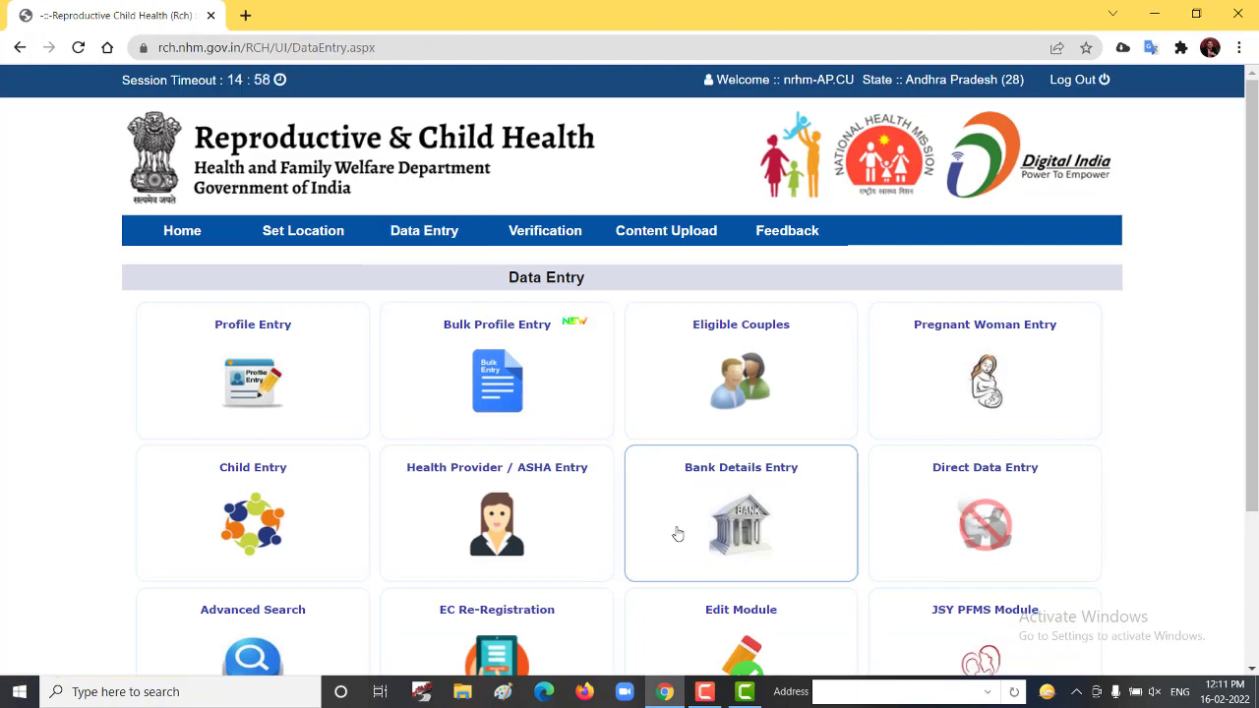